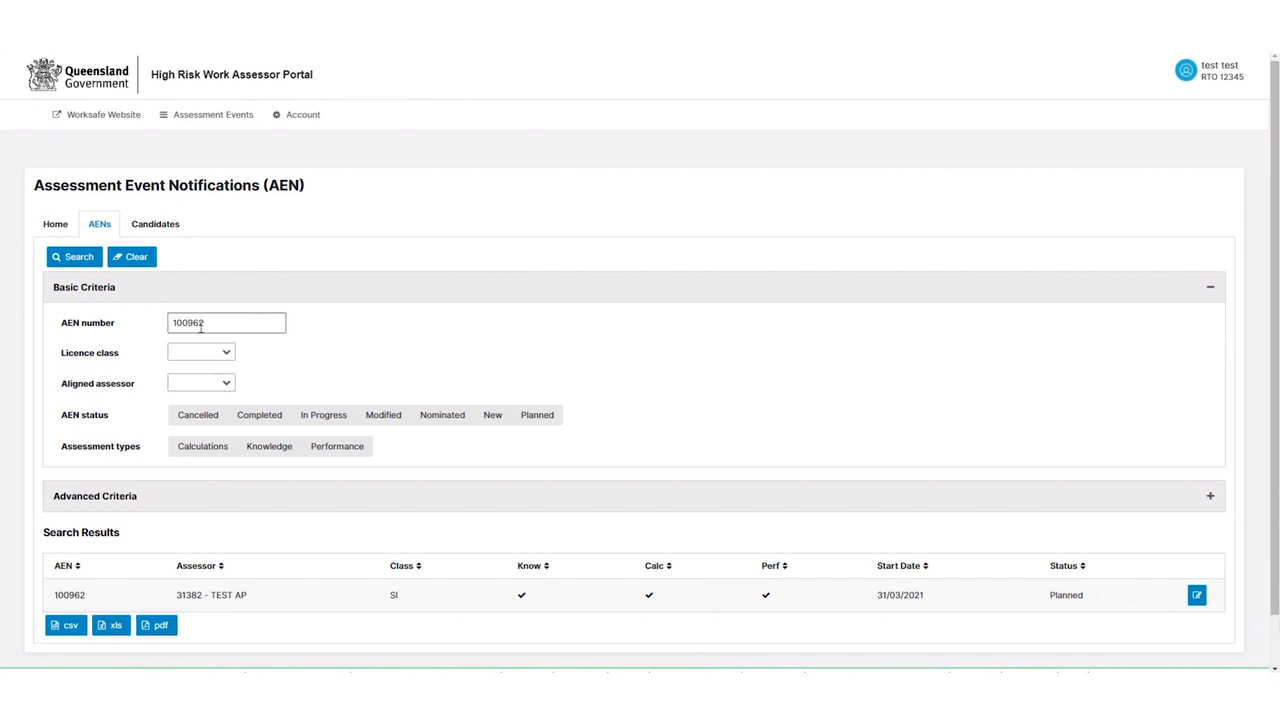
# Search the AENs for assessment event number 100962
pyautogui.click(88, 258)
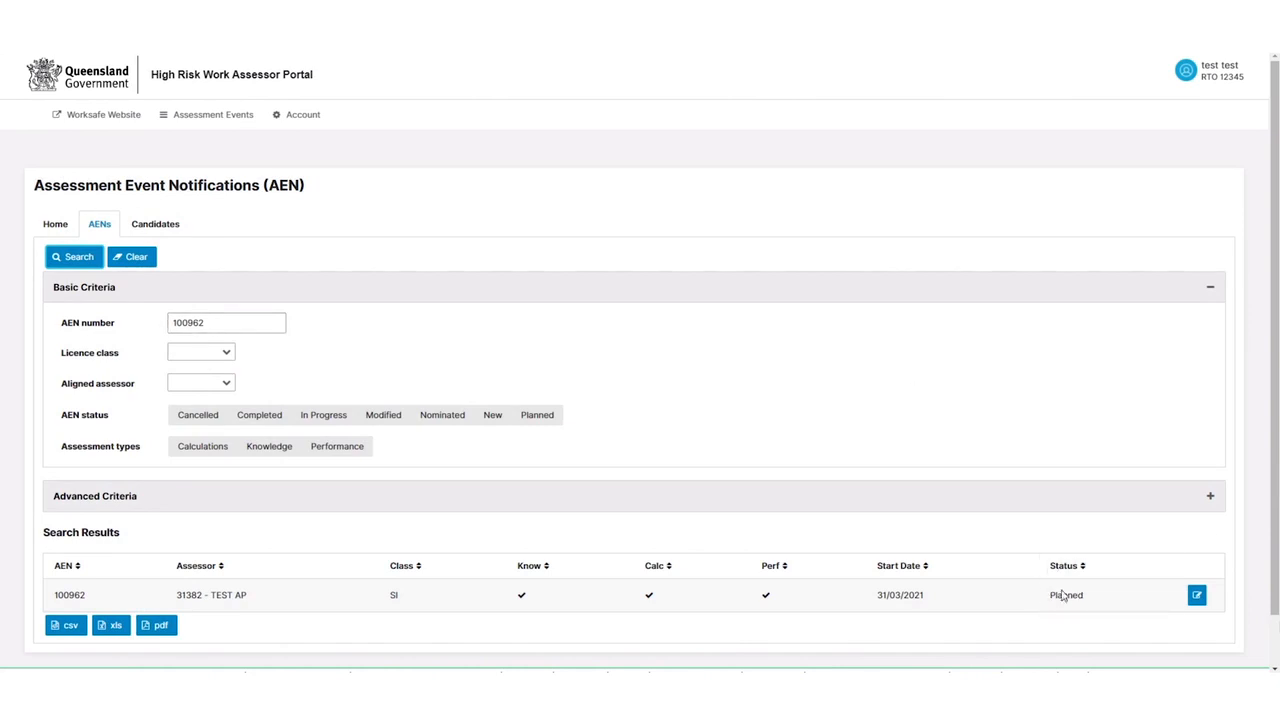
# Open event 100962's details and scroll down to review its four enrolled training candidates
pyautogui.click(1197, 596)
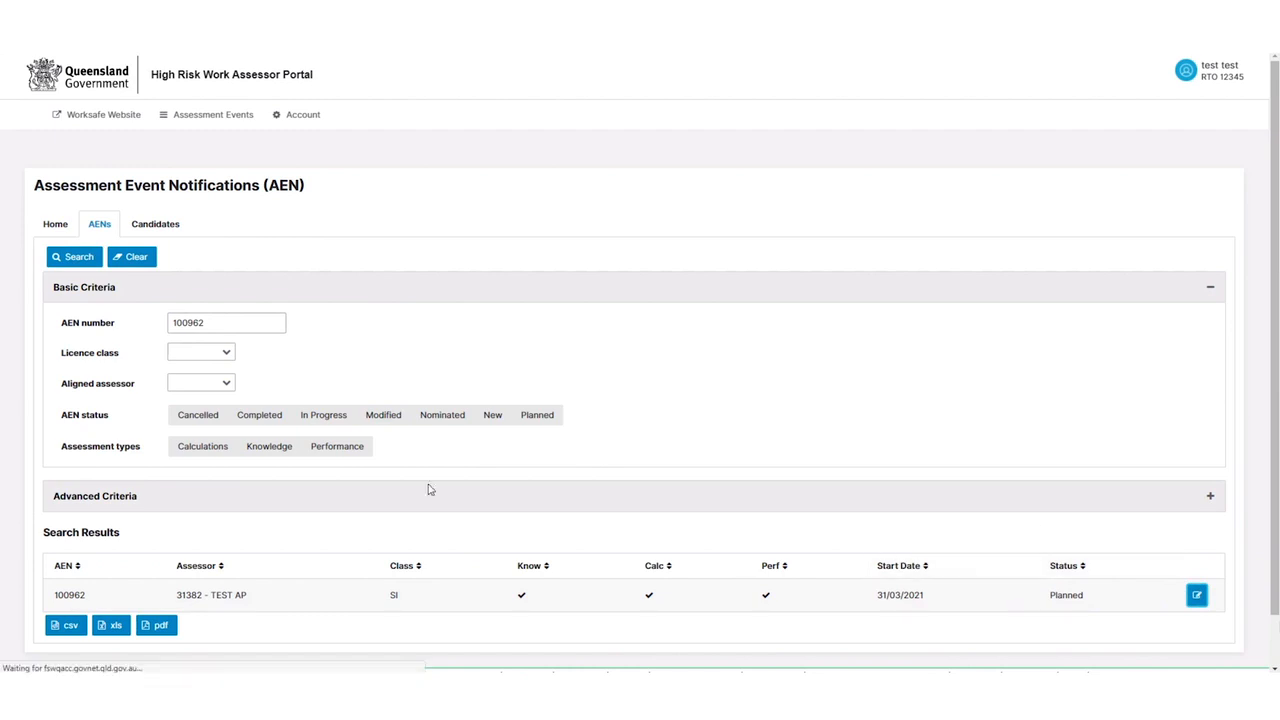
pyautogui.scroll(-1, 416, 368)
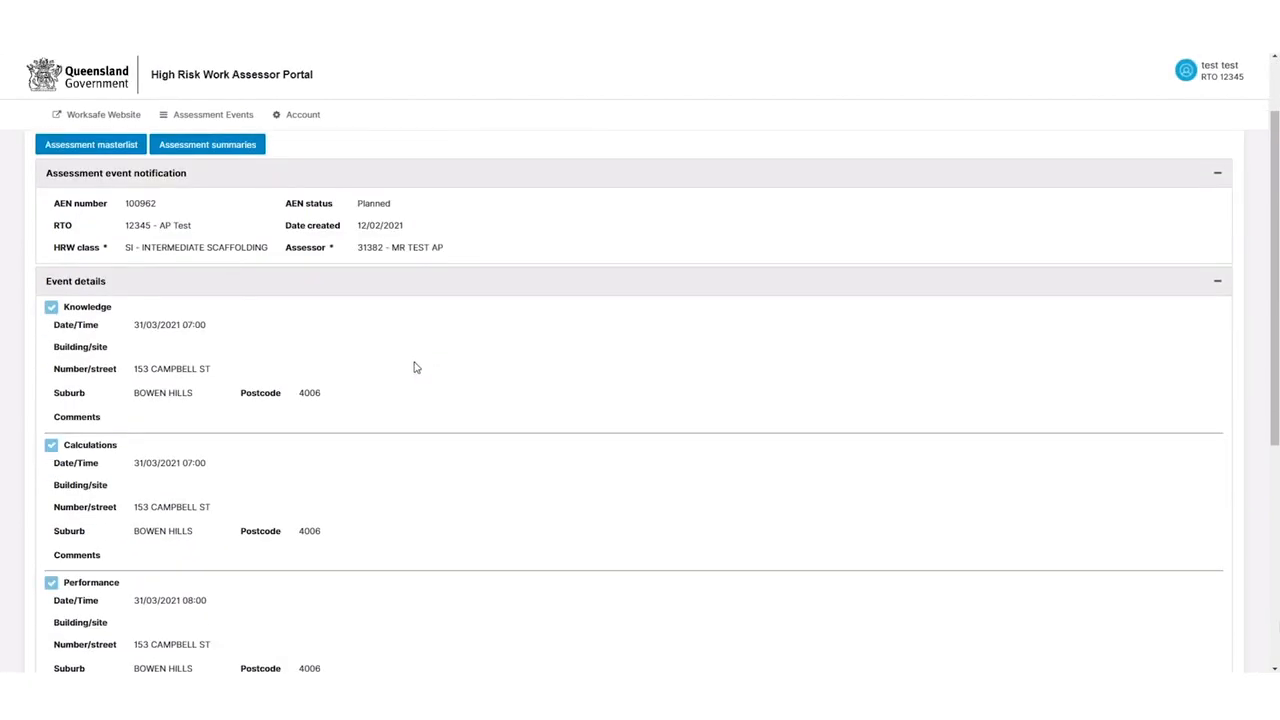
pyautogui.scroll(-1, 240, 380)
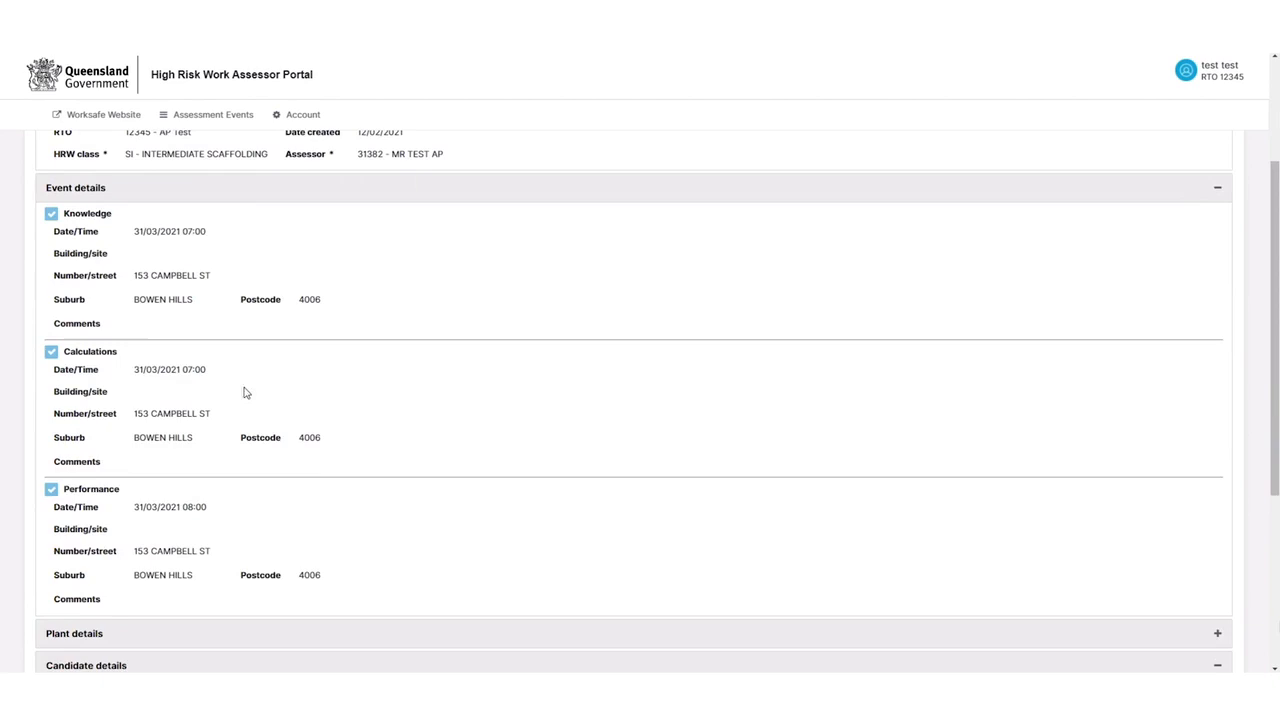
pyautogui.scroll(-1, 240, 375)
pyautogui.scroll(-2, 235, 404)
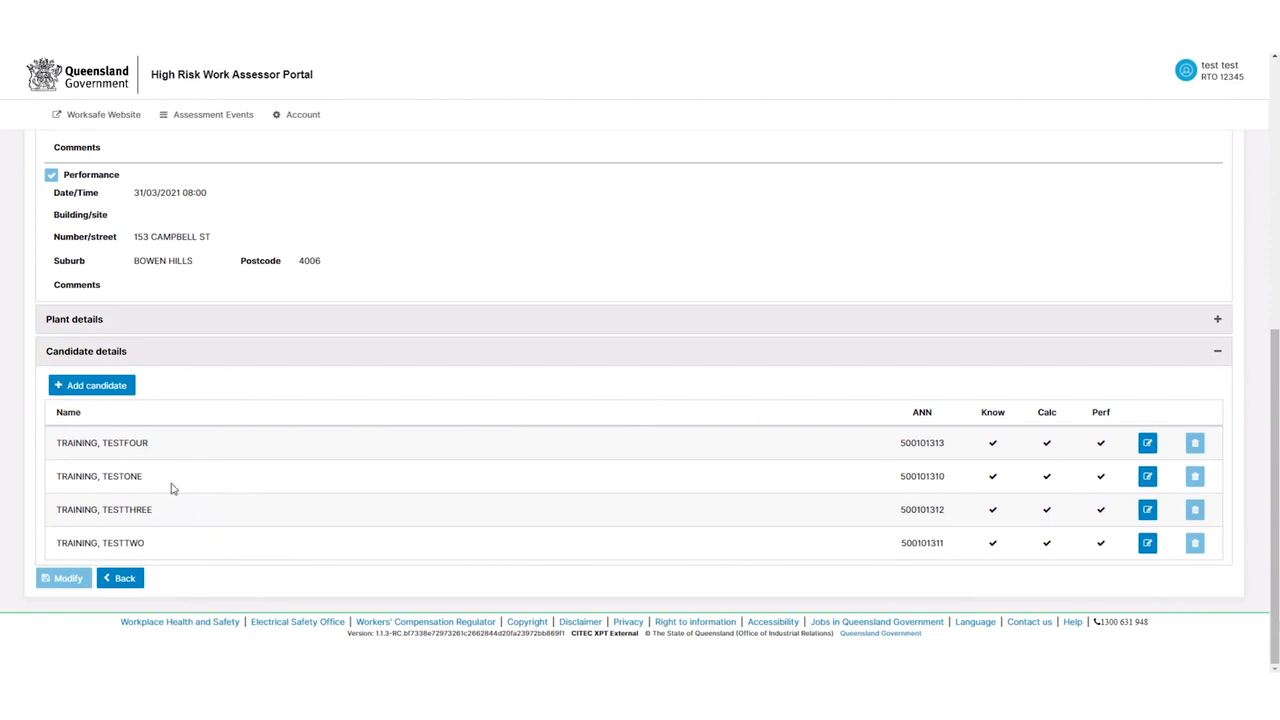
pyautogui.scroll(8, 192, 507)
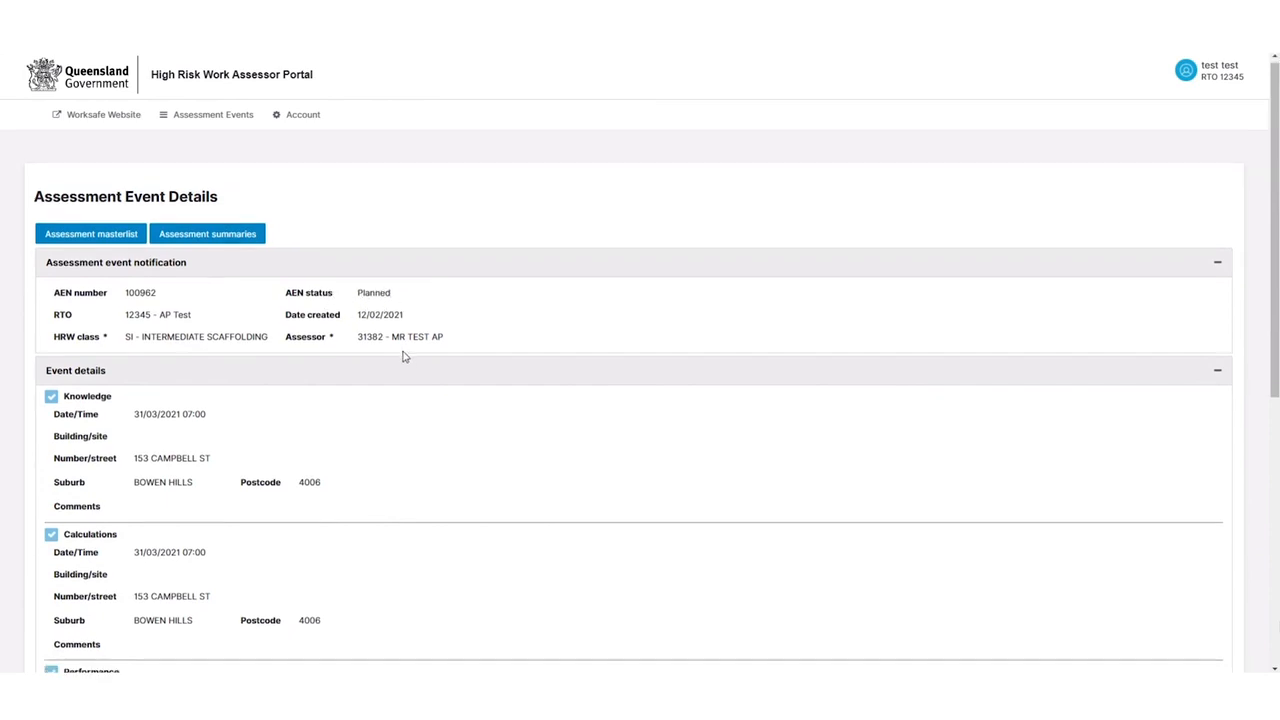
pyautogui.scroll(-2, 403, 354)
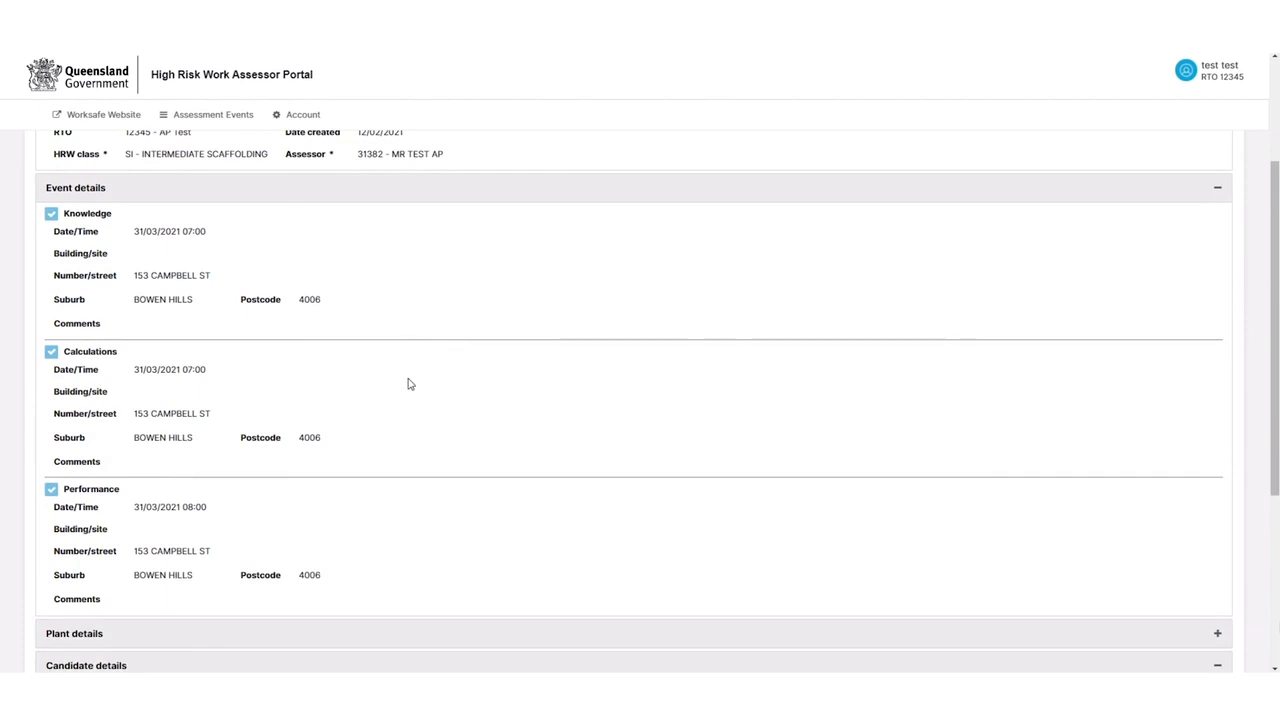
pyautogui.scroll(1, 403, 360)
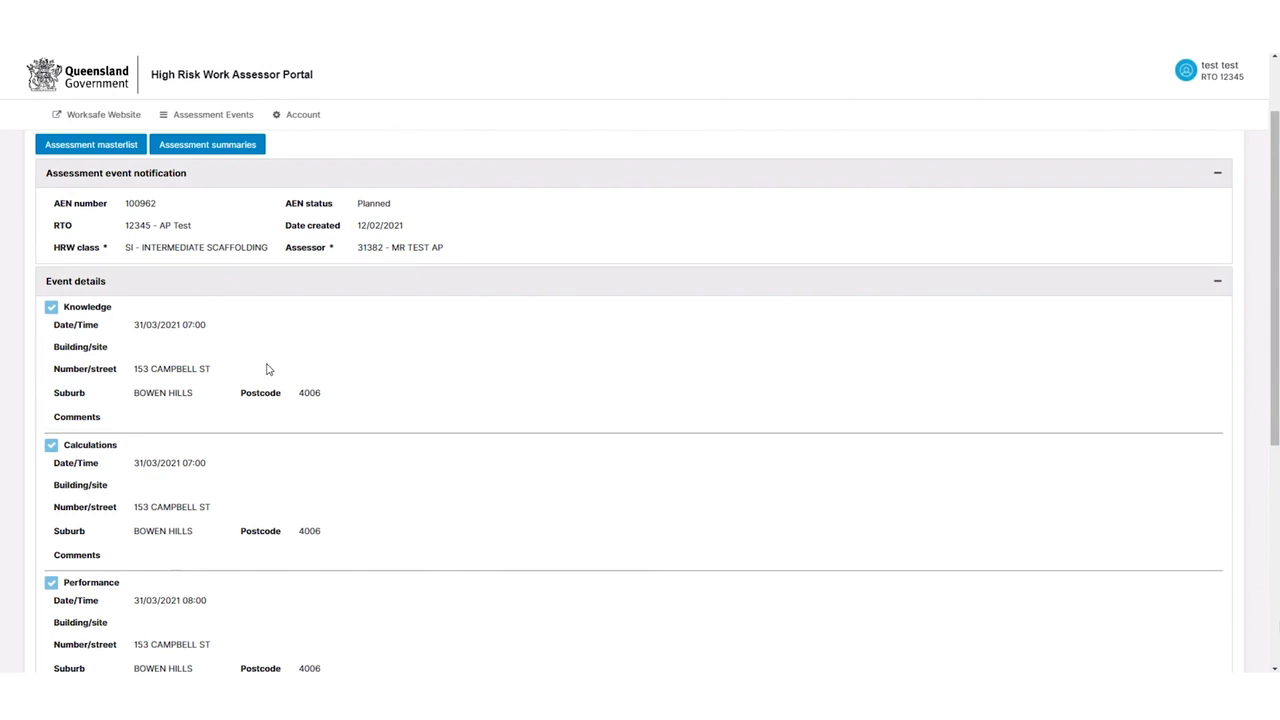
pyautogui.scroll(-4, 297, 326)
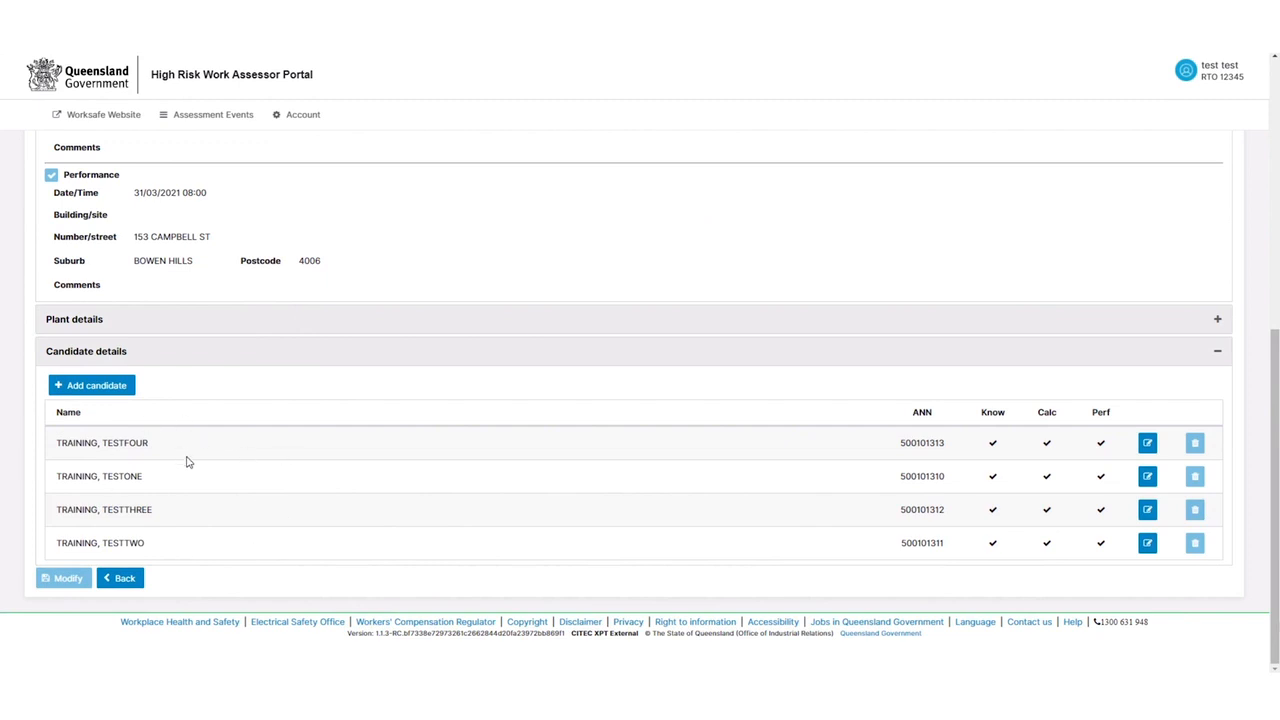
# Check for an existing candidate matching the new surname, first name and date of birth
pyautogui.click(97, 390)
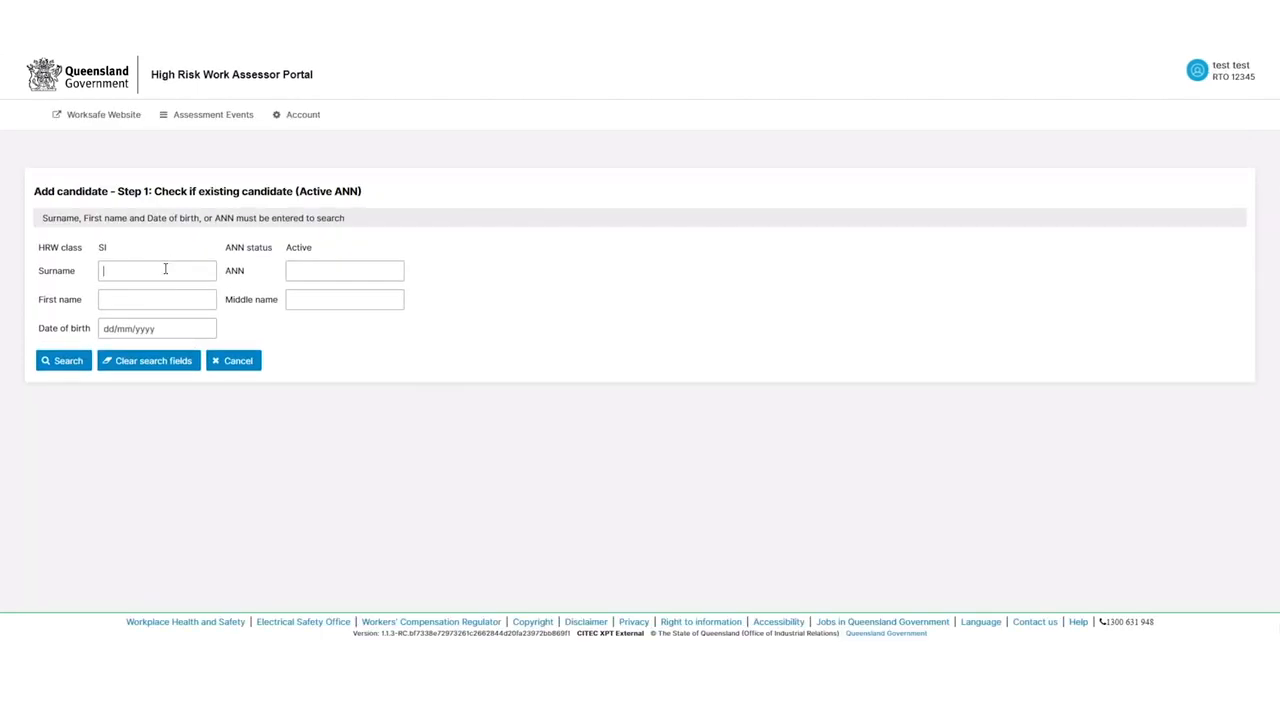
pyautogui.write('ADD')
pyautogui.press('Tab')
pyautogui.press('Tab')
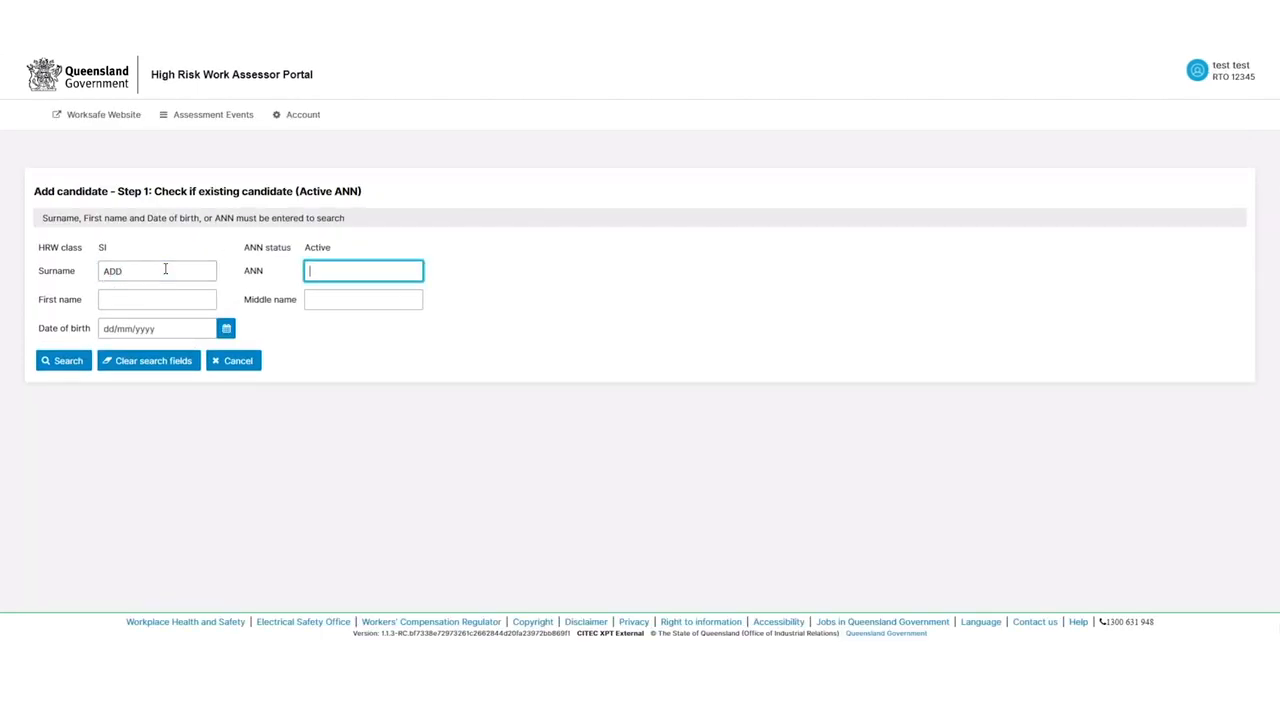
pyautogui.write('CANDIDATE')
pyautogui.press('Tab')
pyautogui.press('Tab')
pyautogui.write('0101')
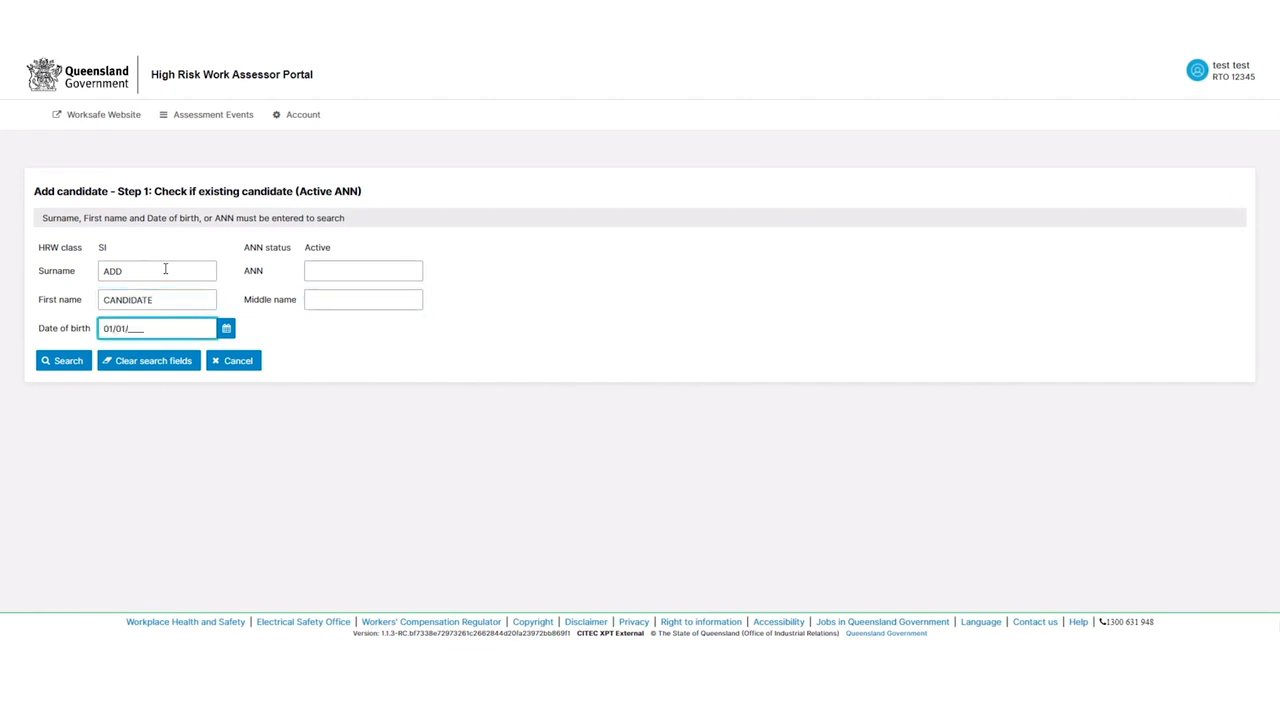
pyautogui.click(50, 359)
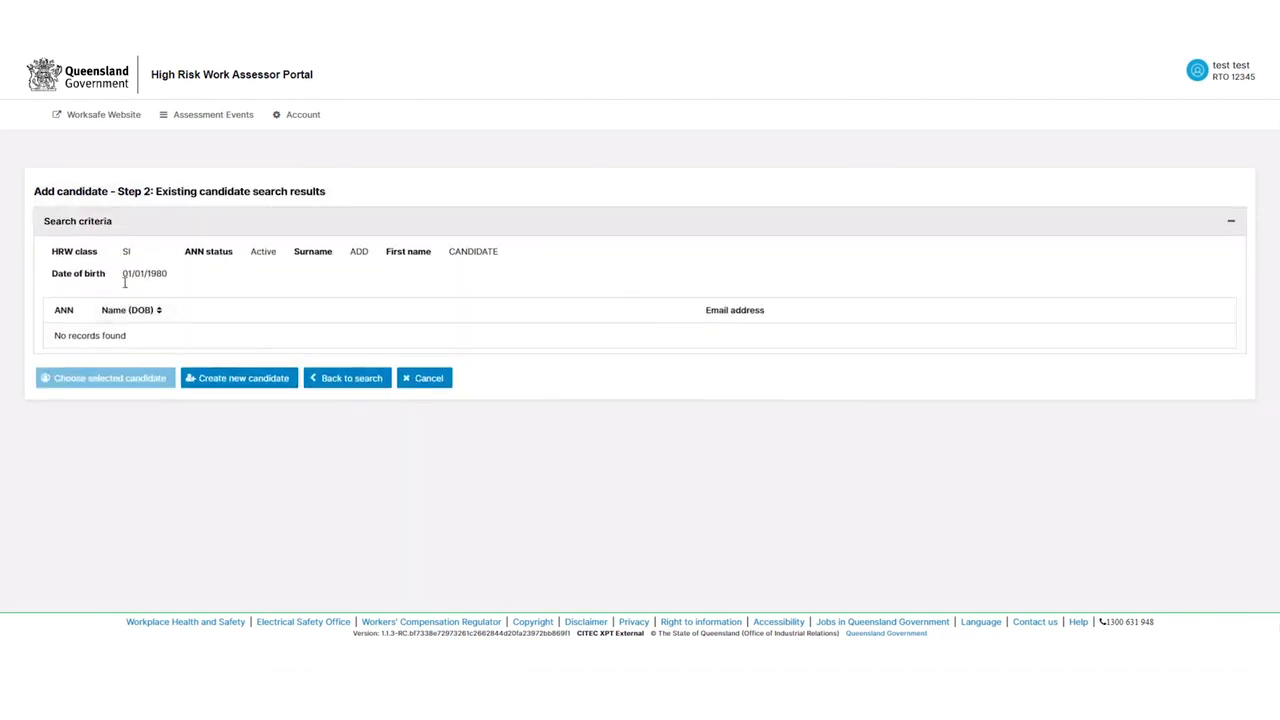
# Create a new candidate record with e-mail, street address and suburb, then submit it
pyautogui.click(229, 377)
pyautogui.click(393, 230)
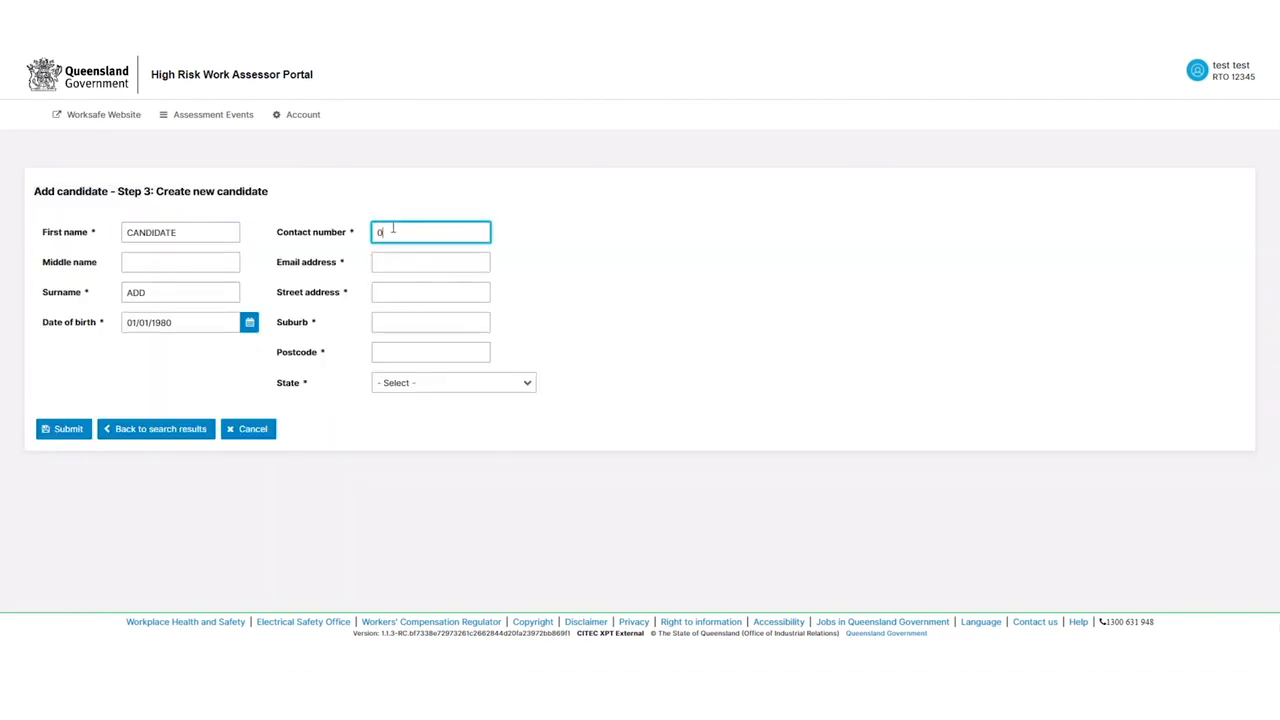
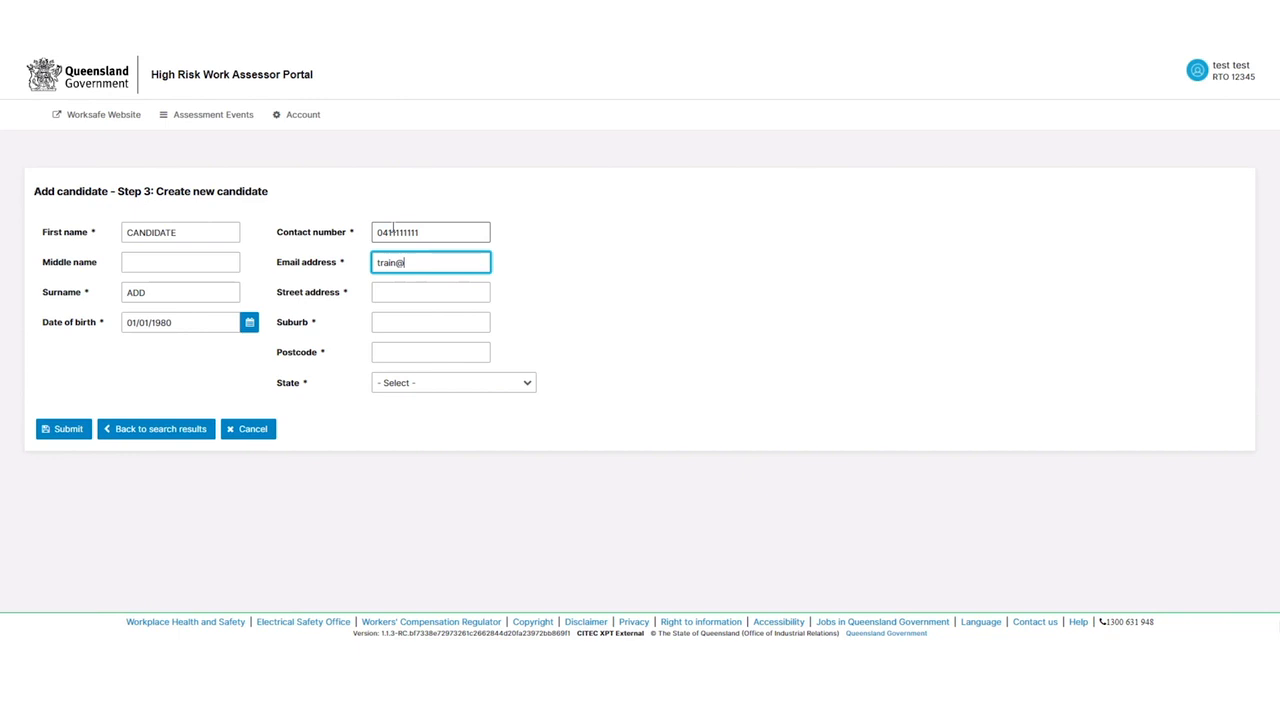
pyautogui.press('Tab')
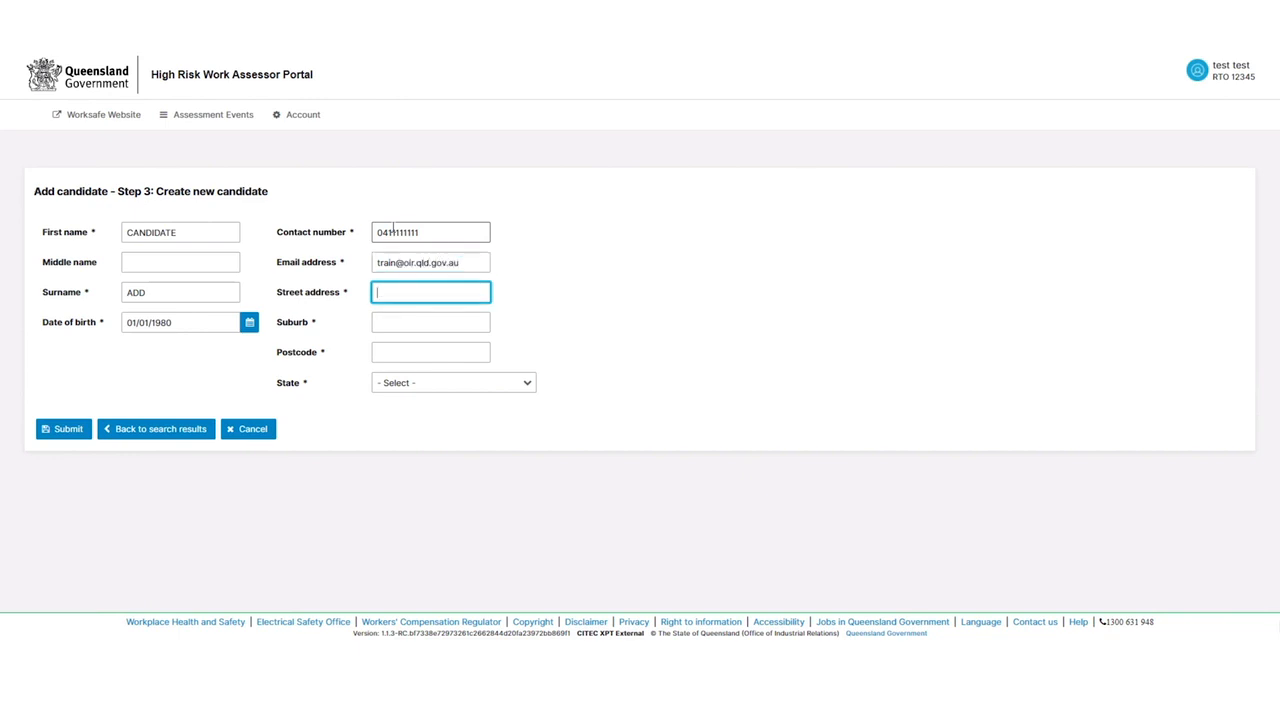
pyautogui.press('Tab')
pyautogui.write('BOWE')
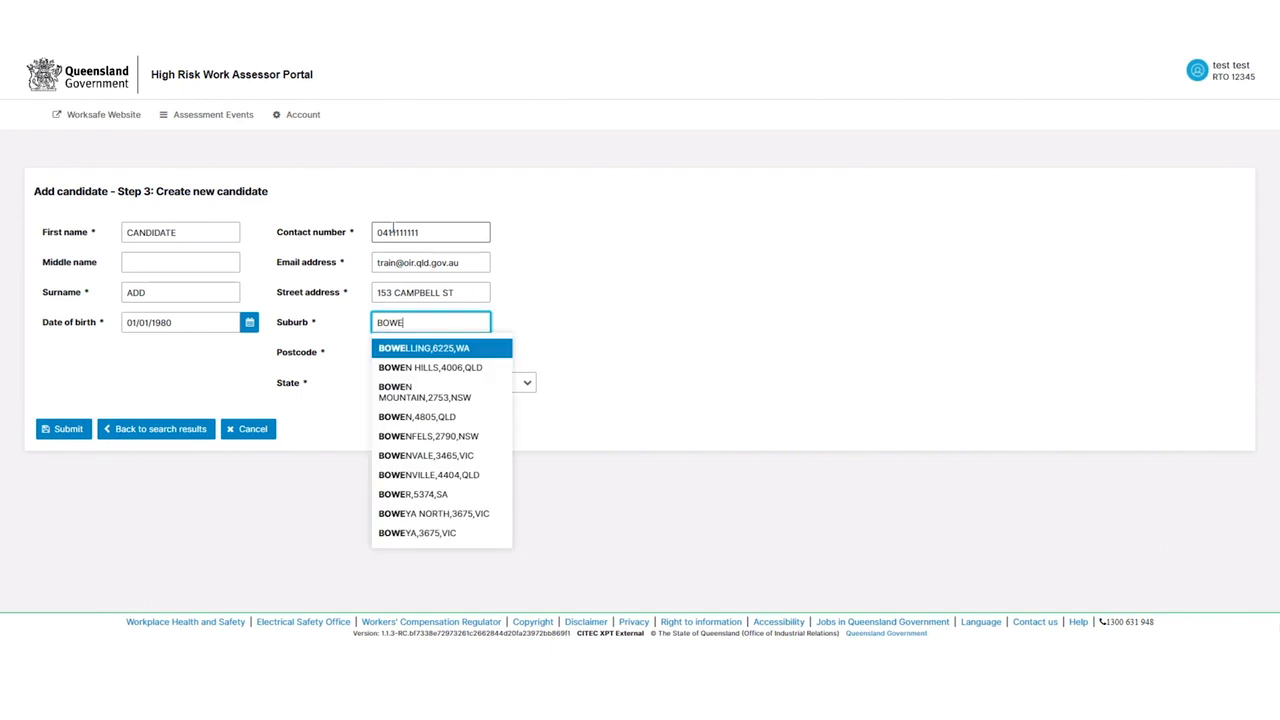
pyautogui.click(430, 367)
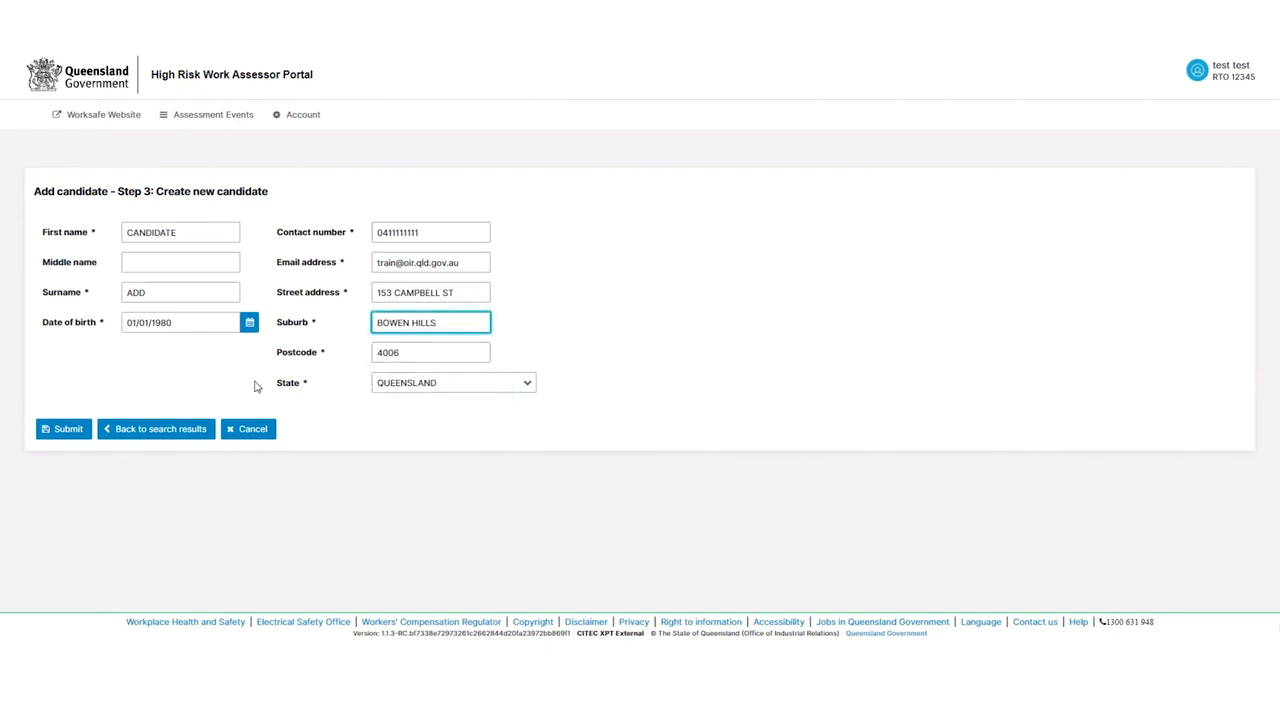
pyautogui.click(72, 438)
pyautogui.click(72, 437)
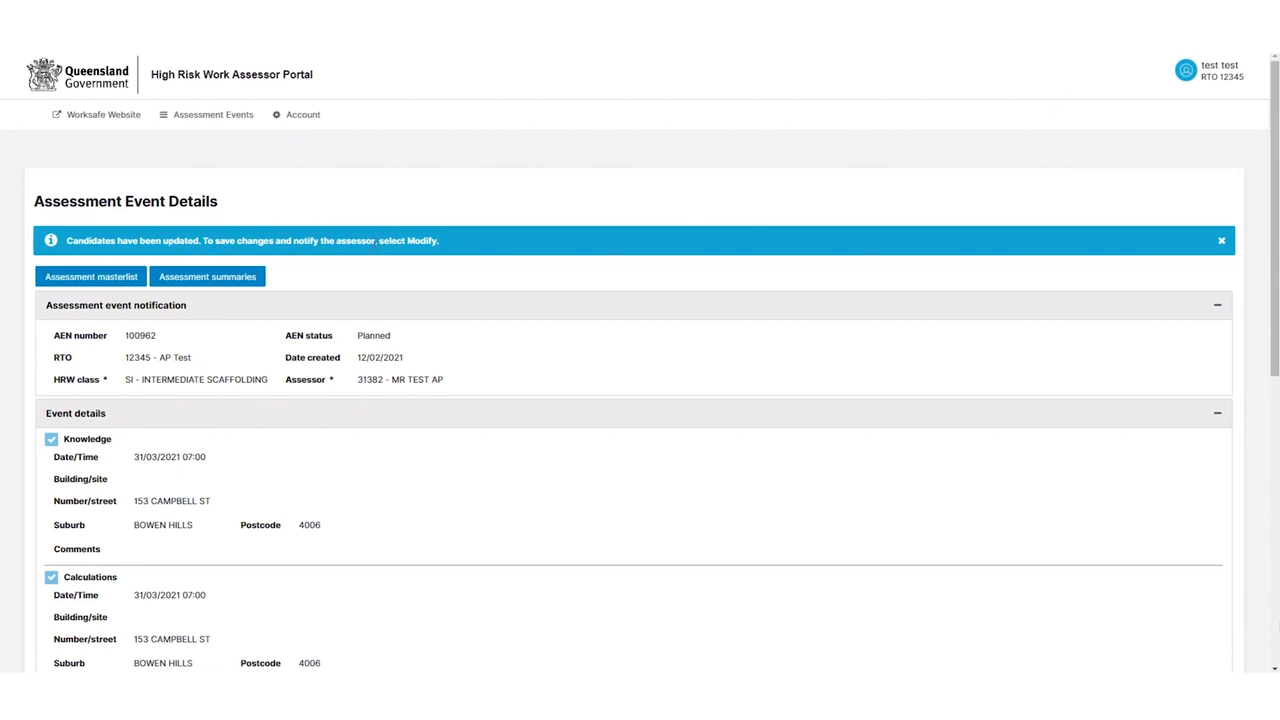
# Scroll down to the Candidate details table showing the new candidate marked Added
pyautogui.scroll(-6, 396, 278)
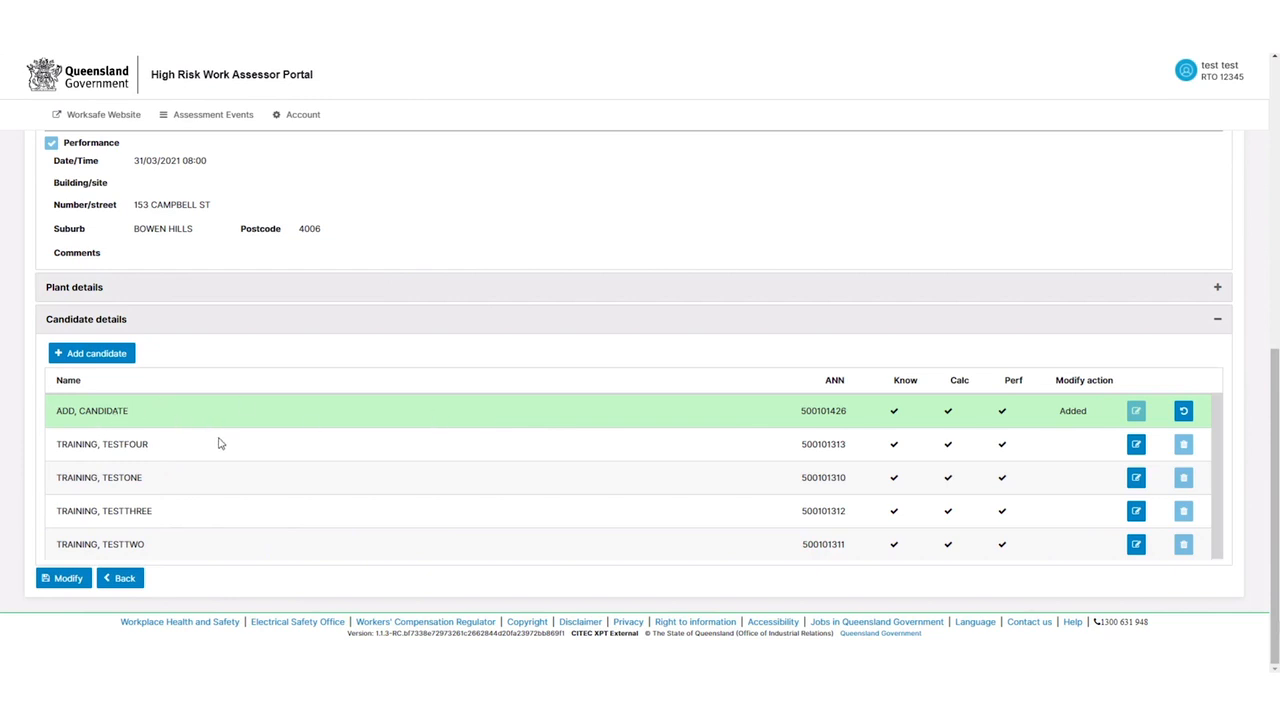
# Save event 100962 with Modify, confirm it, and check the Modified status and candidate list
pyautogui.click(66, 579)
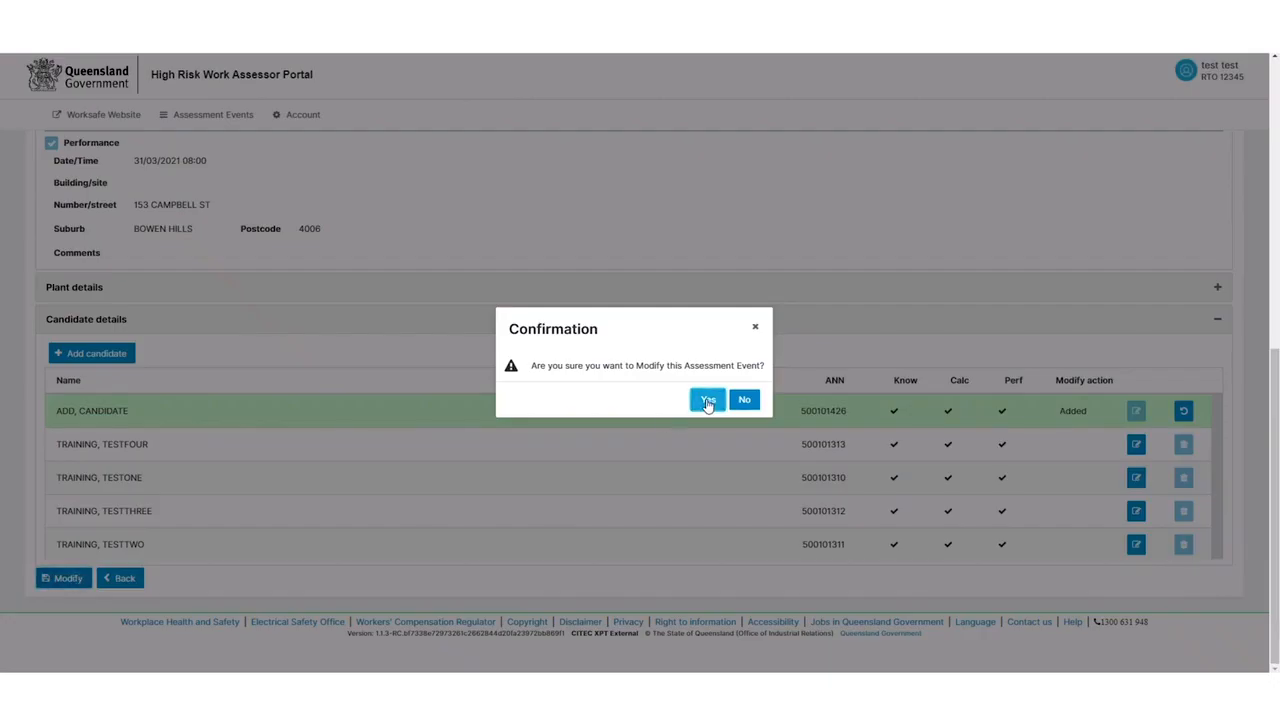
pyautogui.click(708, 400)
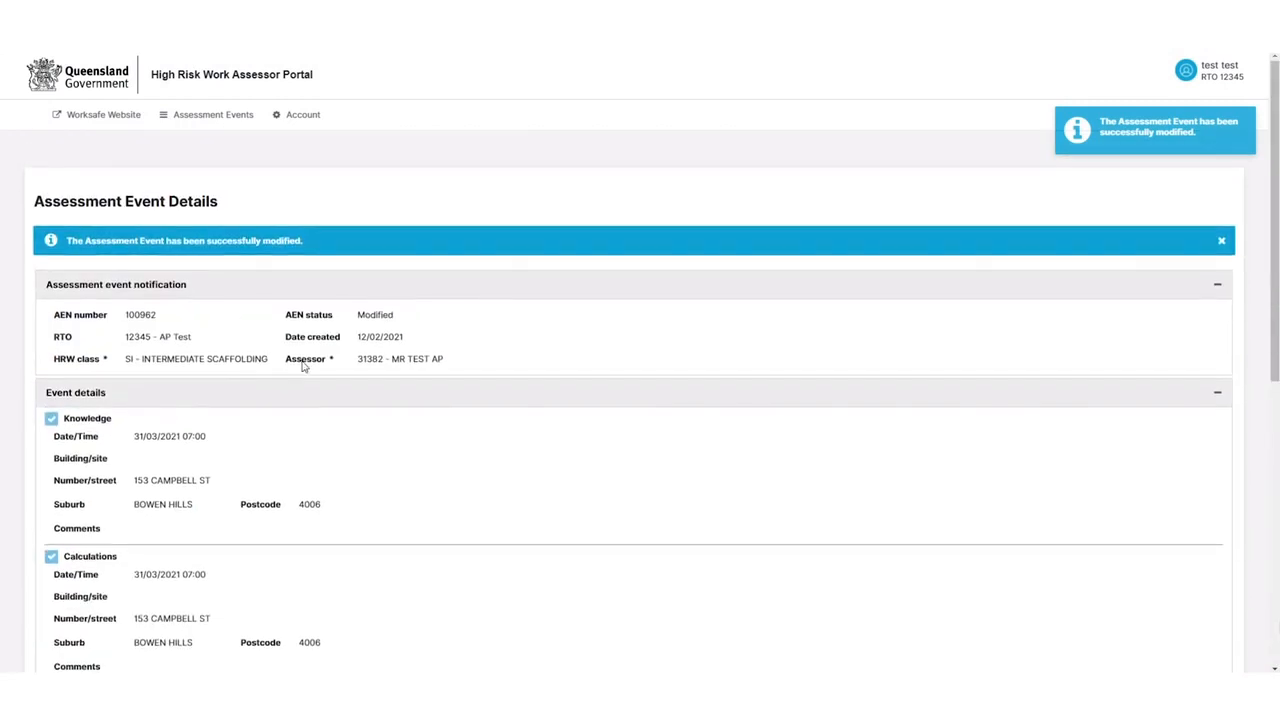
pyautogui.moveTo(395, 318); pyautogui.dragTo(362, 316)
pyautogui.click(353, 322)
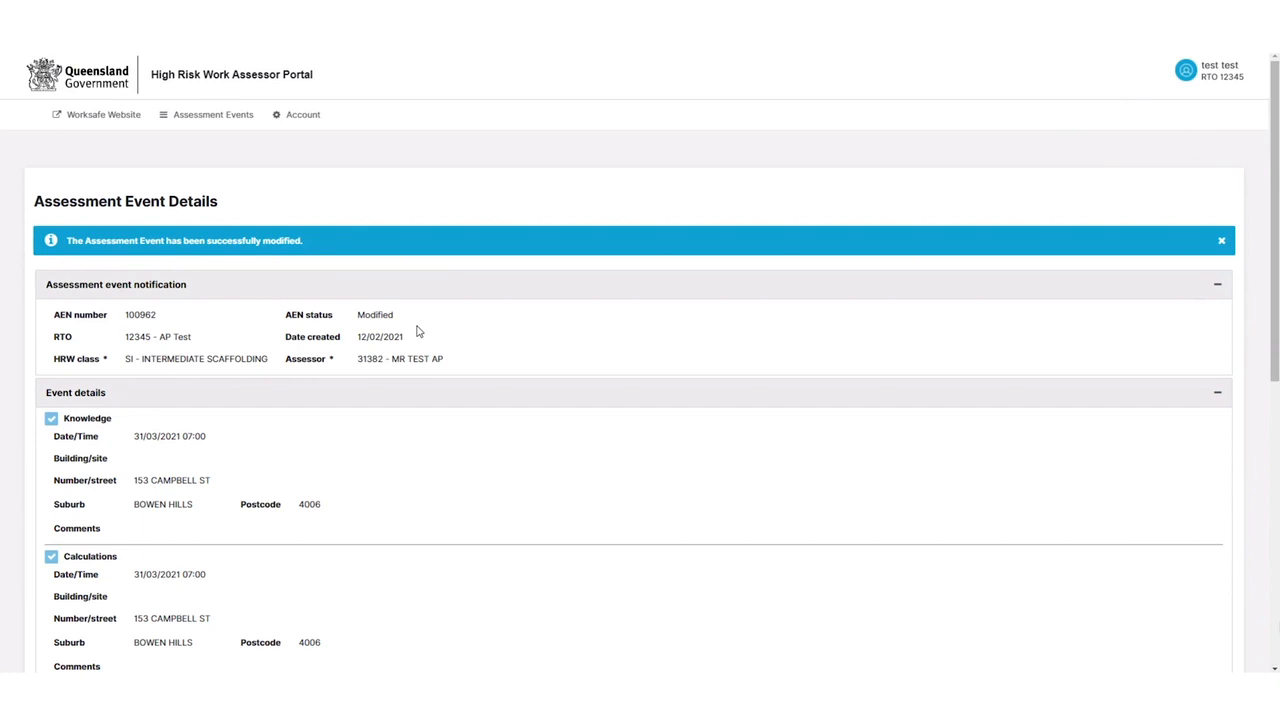
pyautogui.scroll(-6, 350, 330)
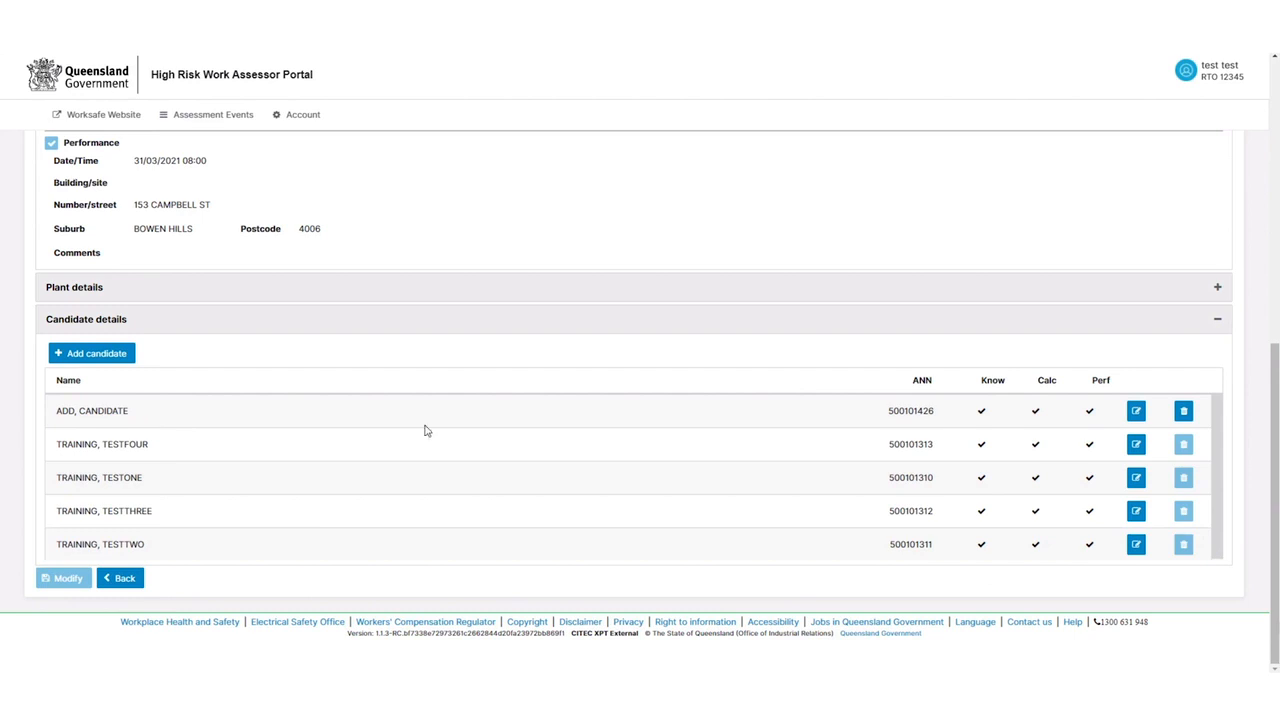
# Review the new candidate's record and another training candidate's record, returning to the event
pyautogui.click(1136, 418)
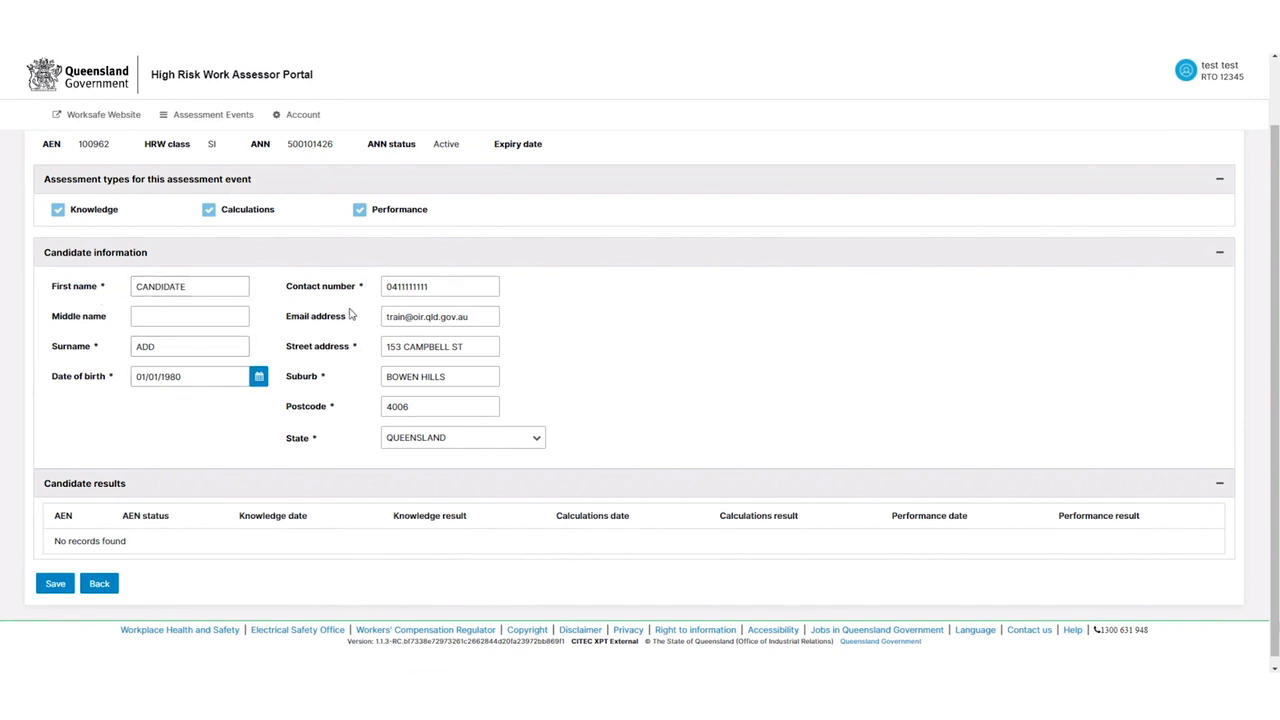
pyautogui.click(104, 588)
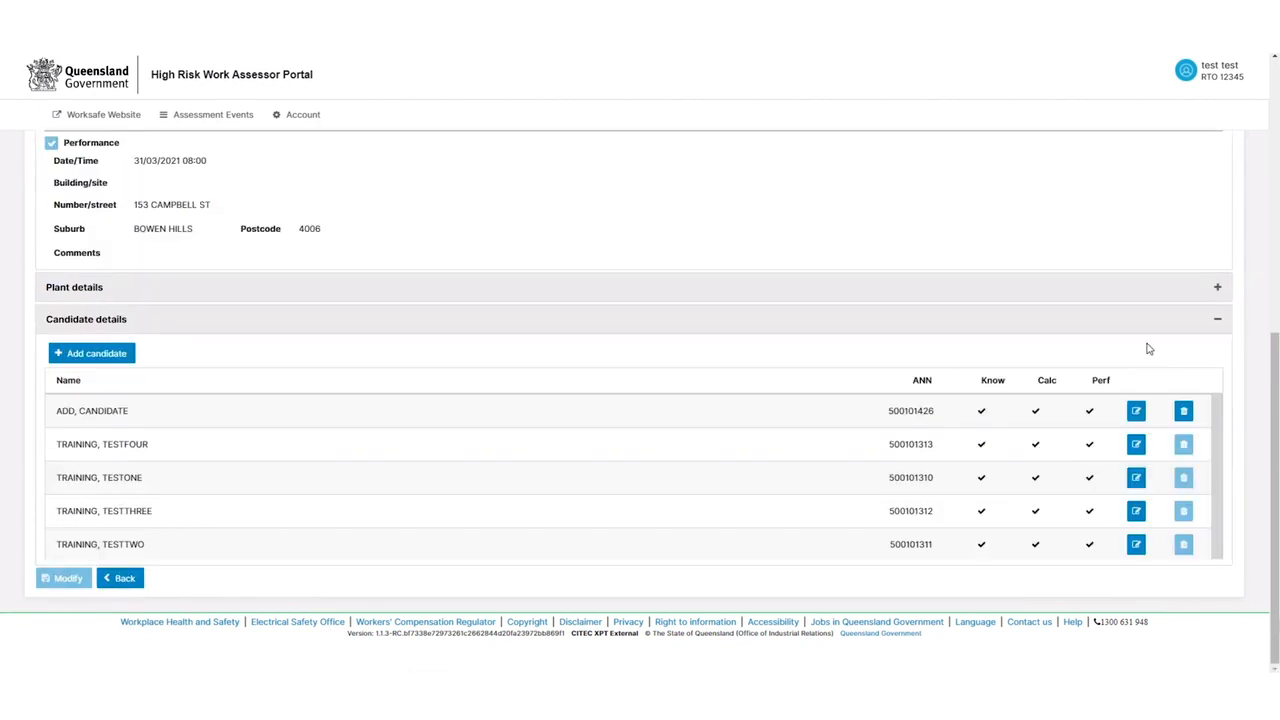
pyautogui.click(1136, 450)
pyautogui.click(1130, 446)
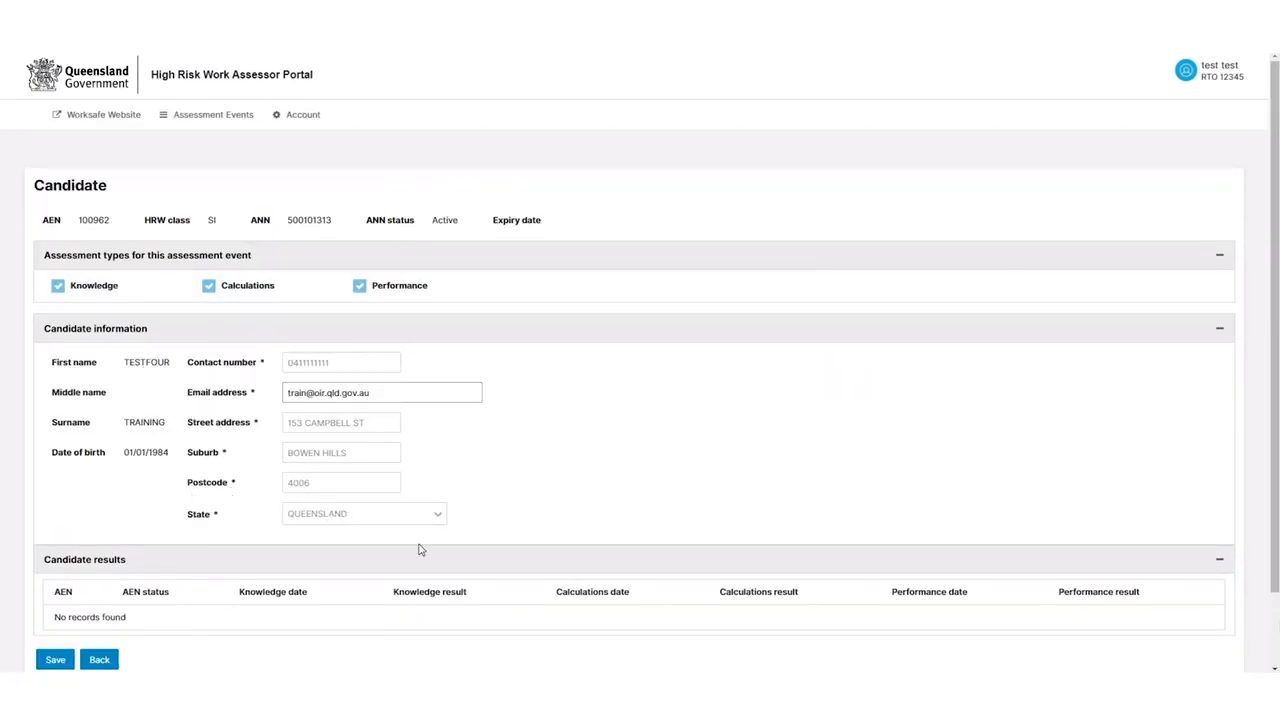
pyautogui.scroll(-2, 205, 391)
pyautogui.scroll(2, 196, 398)
pyautogui.click(100, 659)
# Reopen the new candidate's record for review, then return to the event page
pyautogui.scroll(-5, 910, 470)
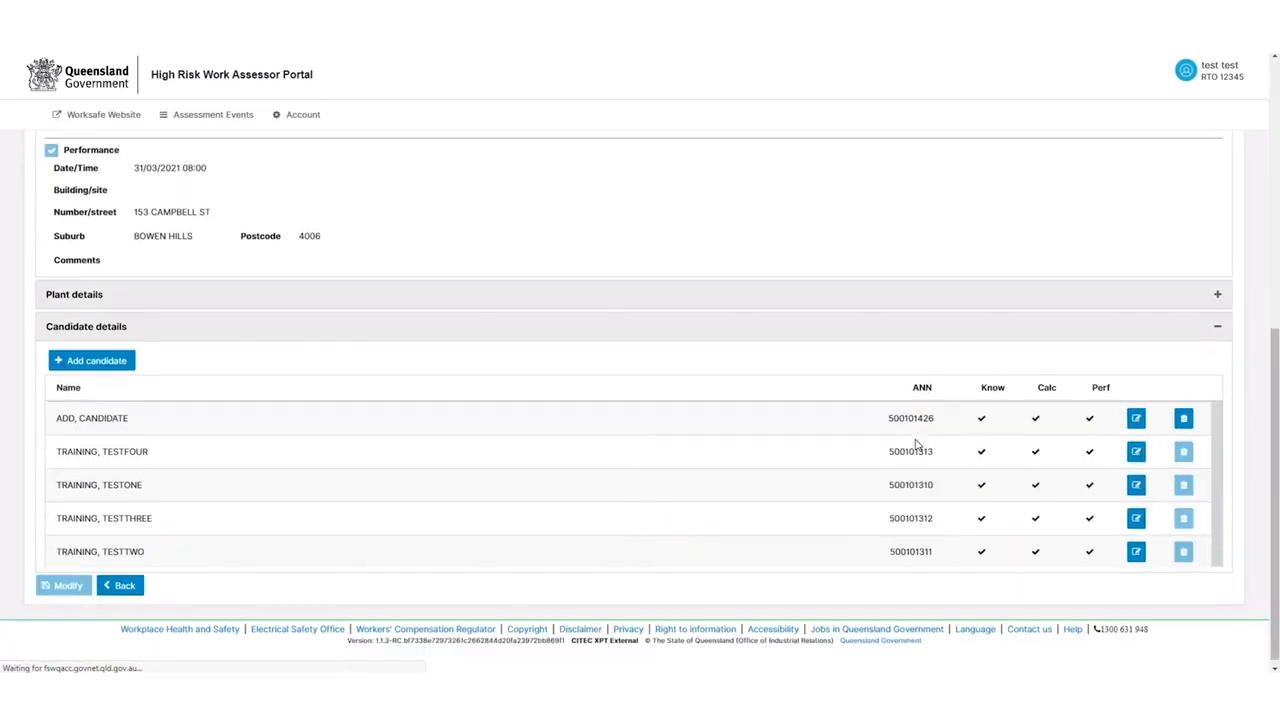
pyautogui.click(1137, 414)
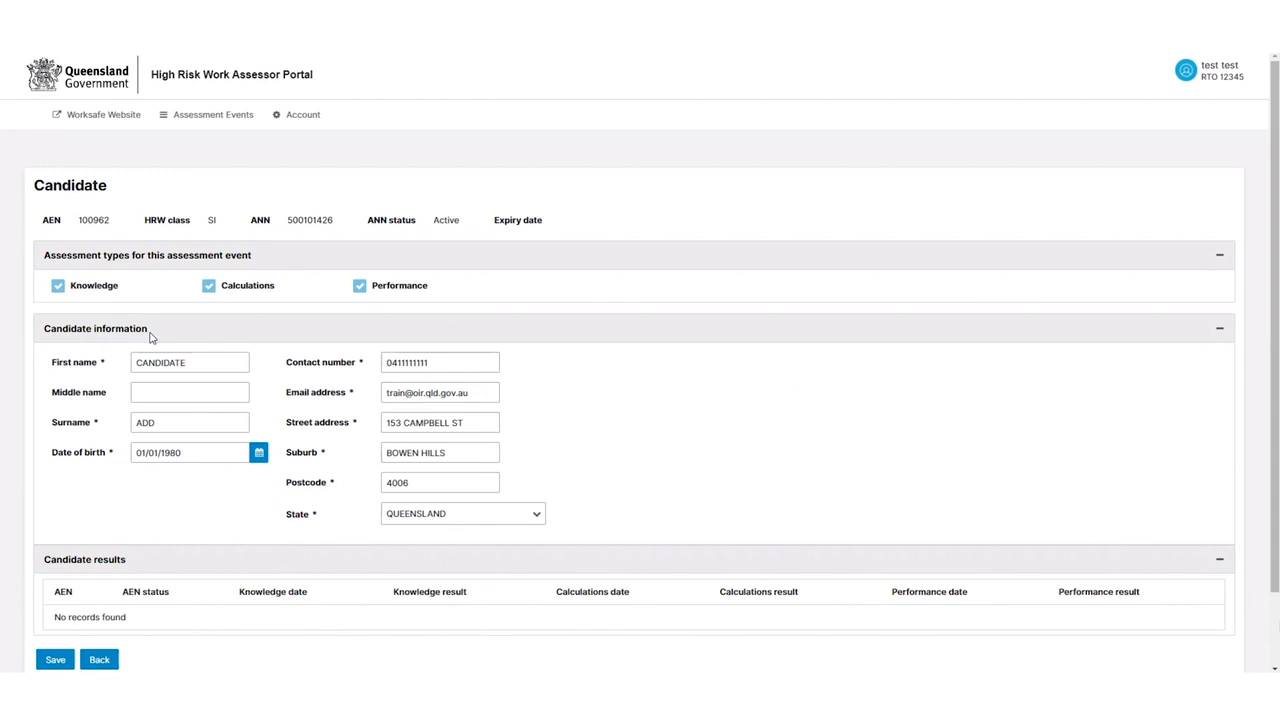
pyautogui.click(108, 659)
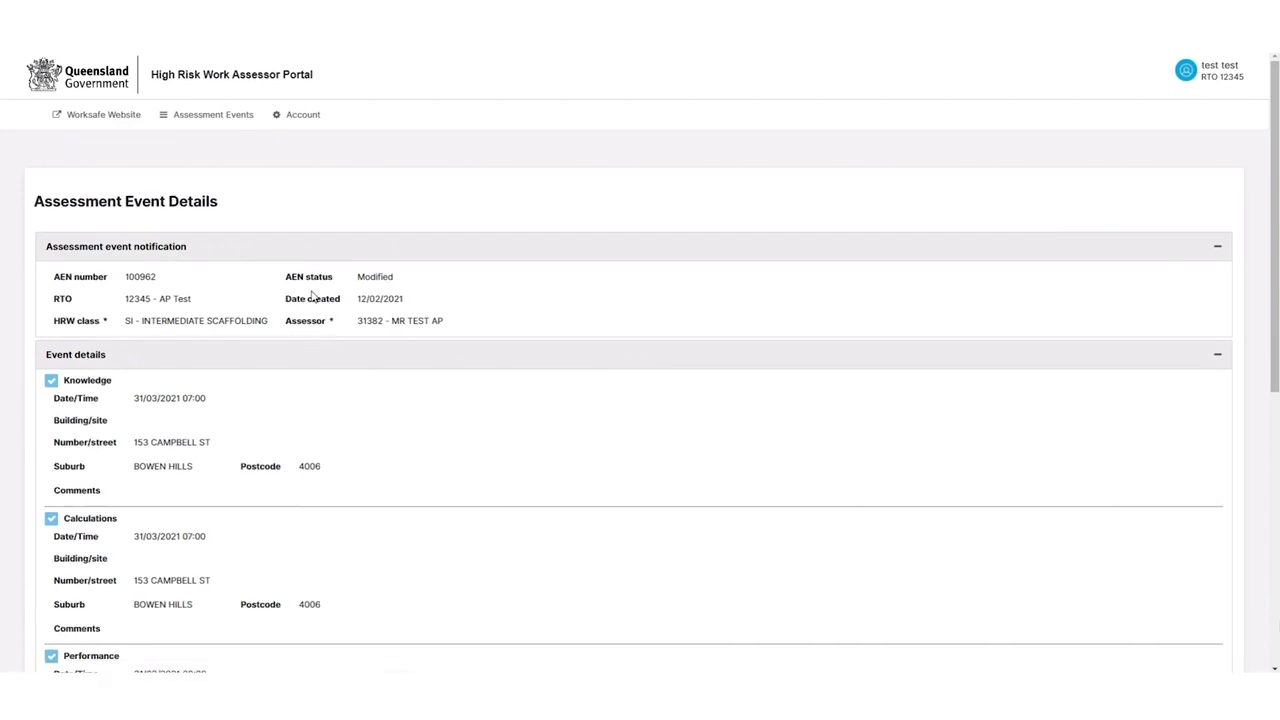
pyautogui.scroll(-5, 390, 280)
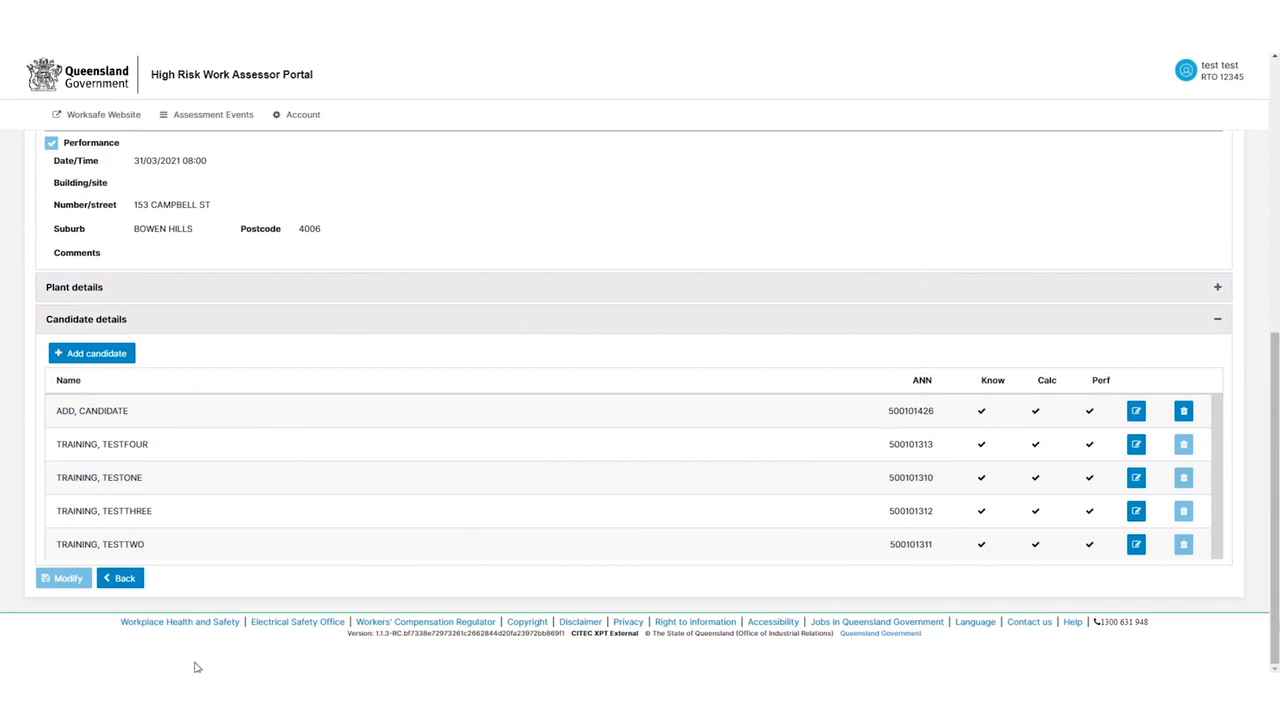
pyautogui.moveTo(179, 684)
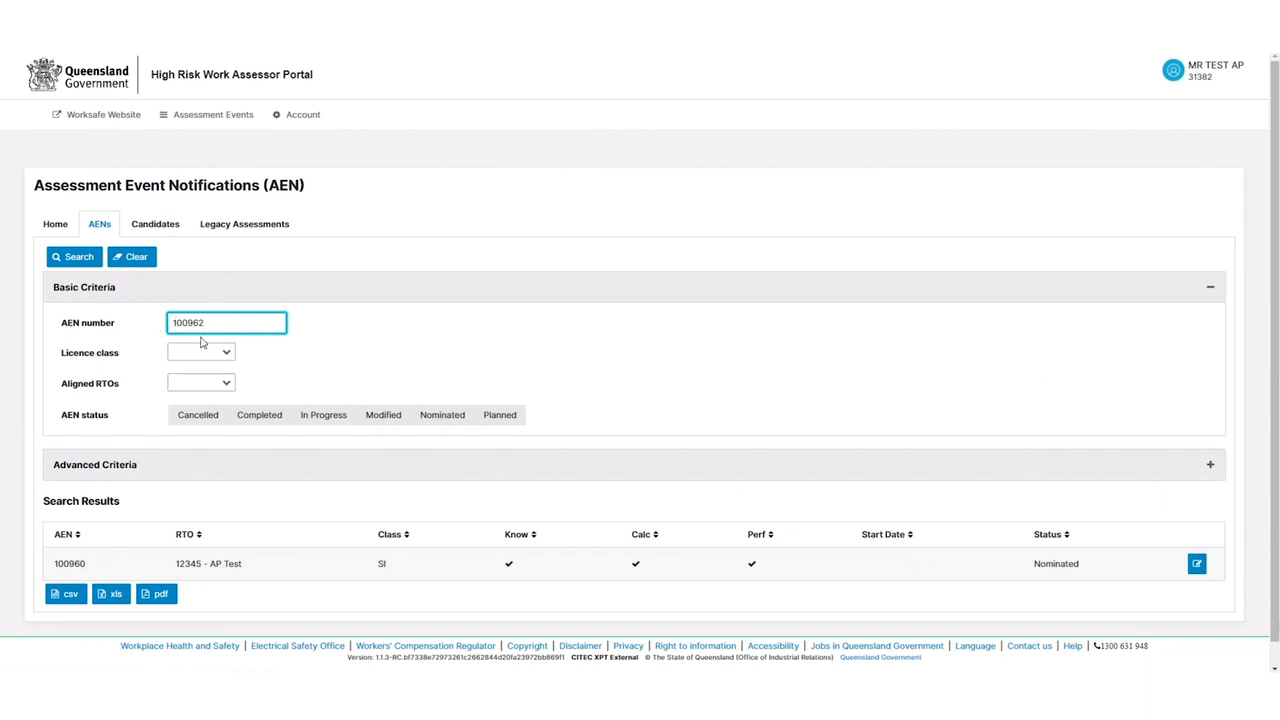
# Search for AEN 100962 and open its details down to the candidate allocation table
pyautogui.click(86, 262)
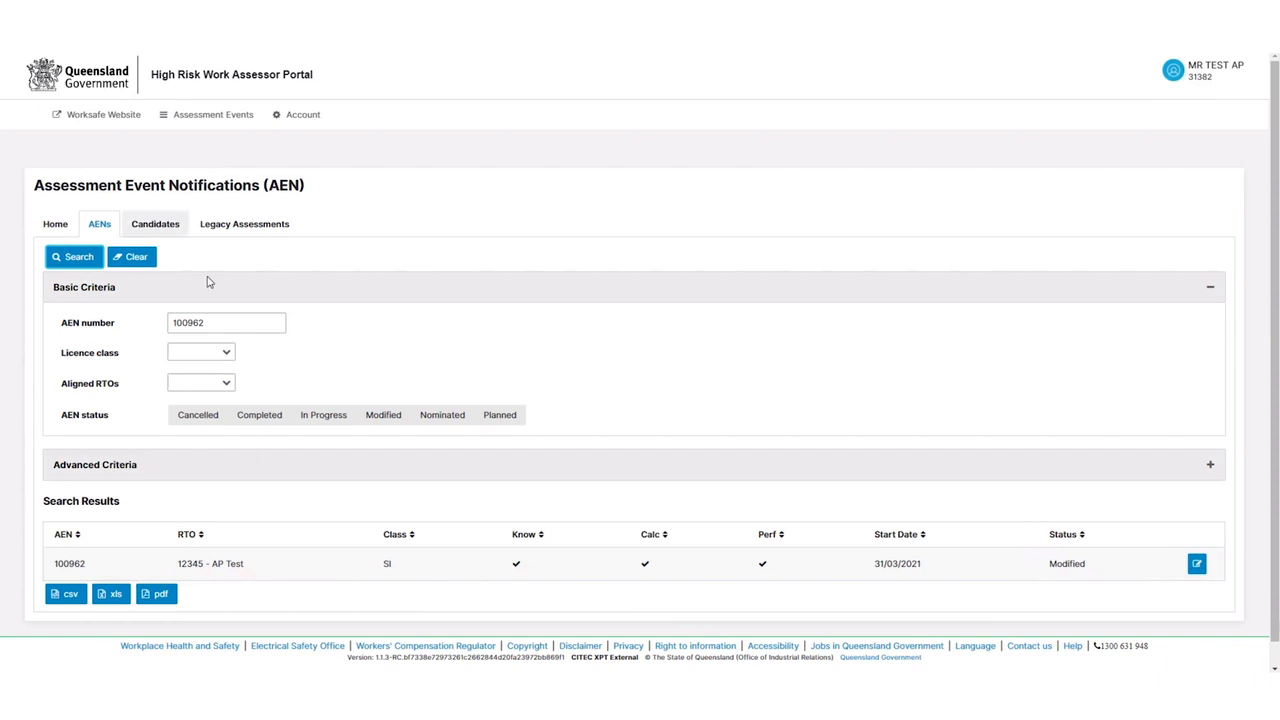
pyautogui.click(1196, 566)
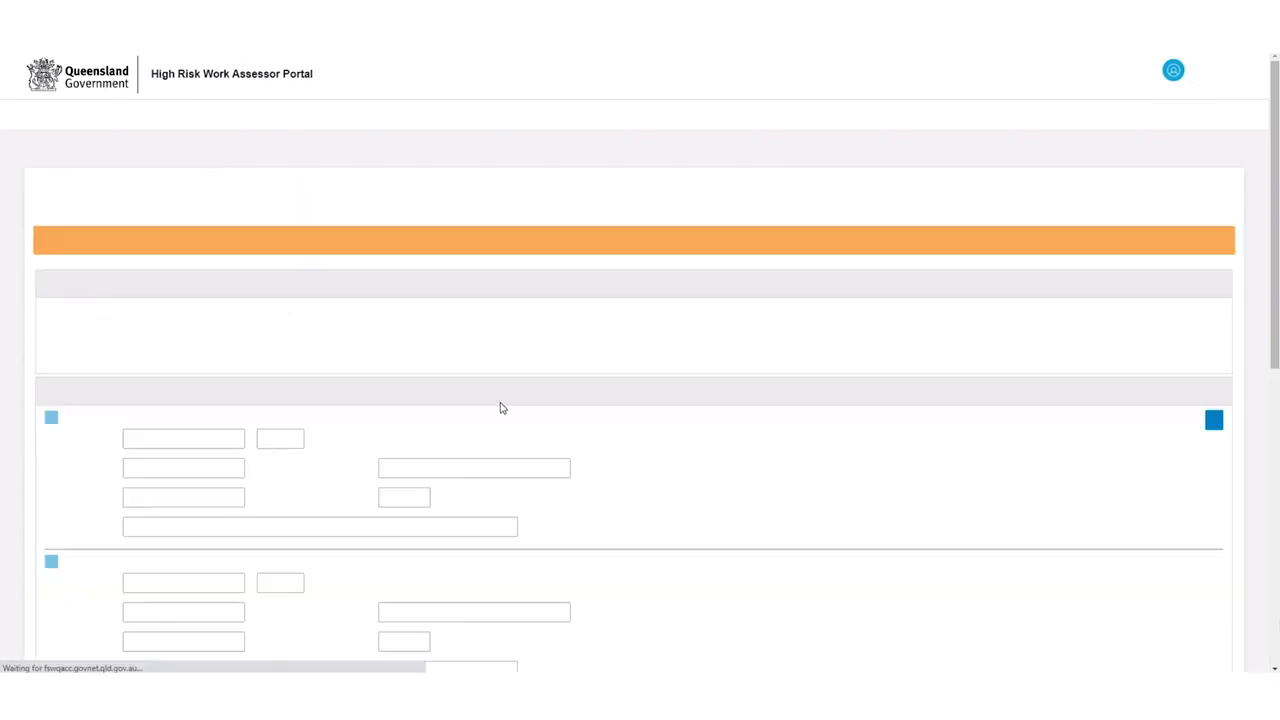
pyautogui.scroll(-6, 537, 340)
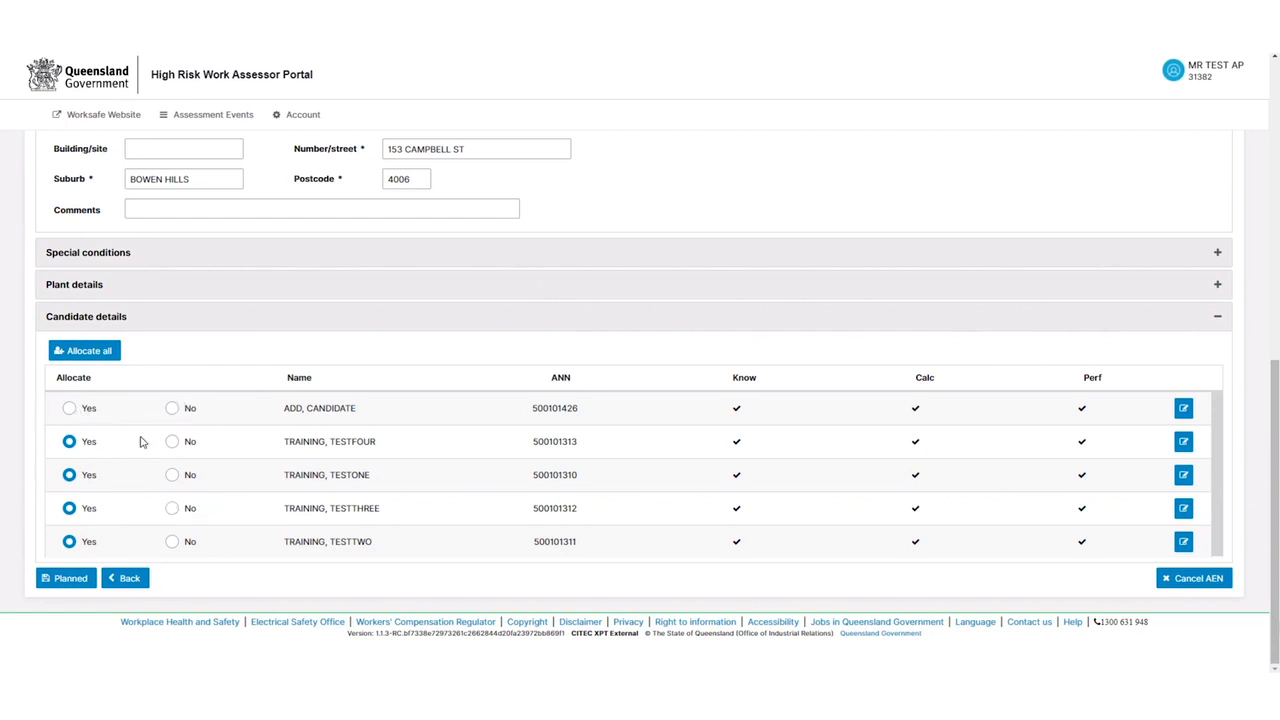
pyautogui.scroll(10, 225, 497)
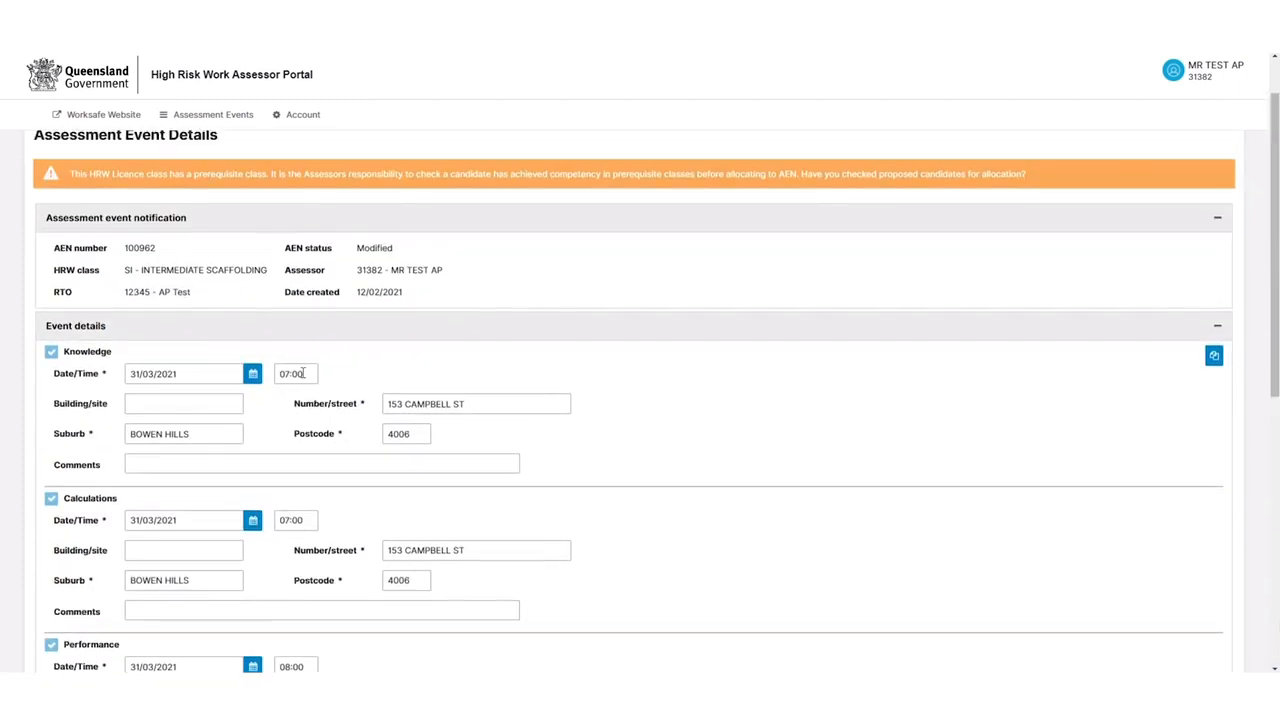
pyautogui.scroll(-1, 171, 277)
pyautogui.scroll(-5, 235, 340)
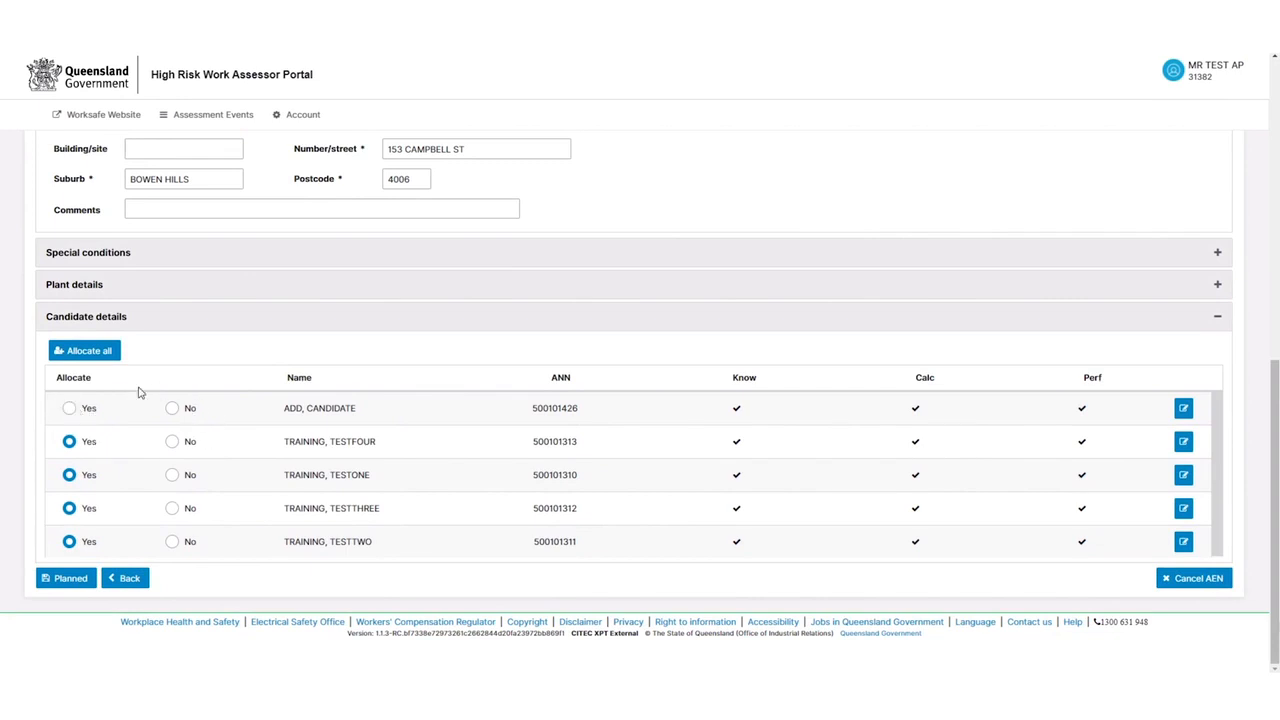
pyautogui.moveTo(1181, 410)
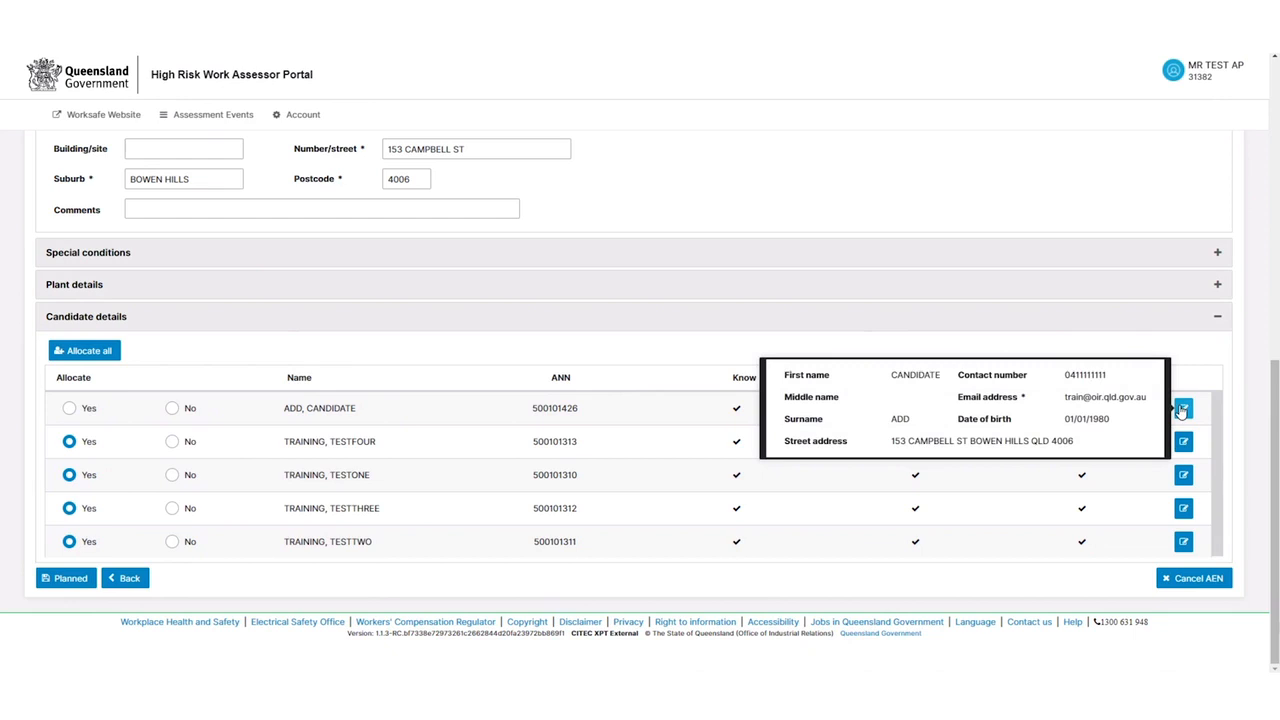
pyautogui.moveTo(1185, 442)
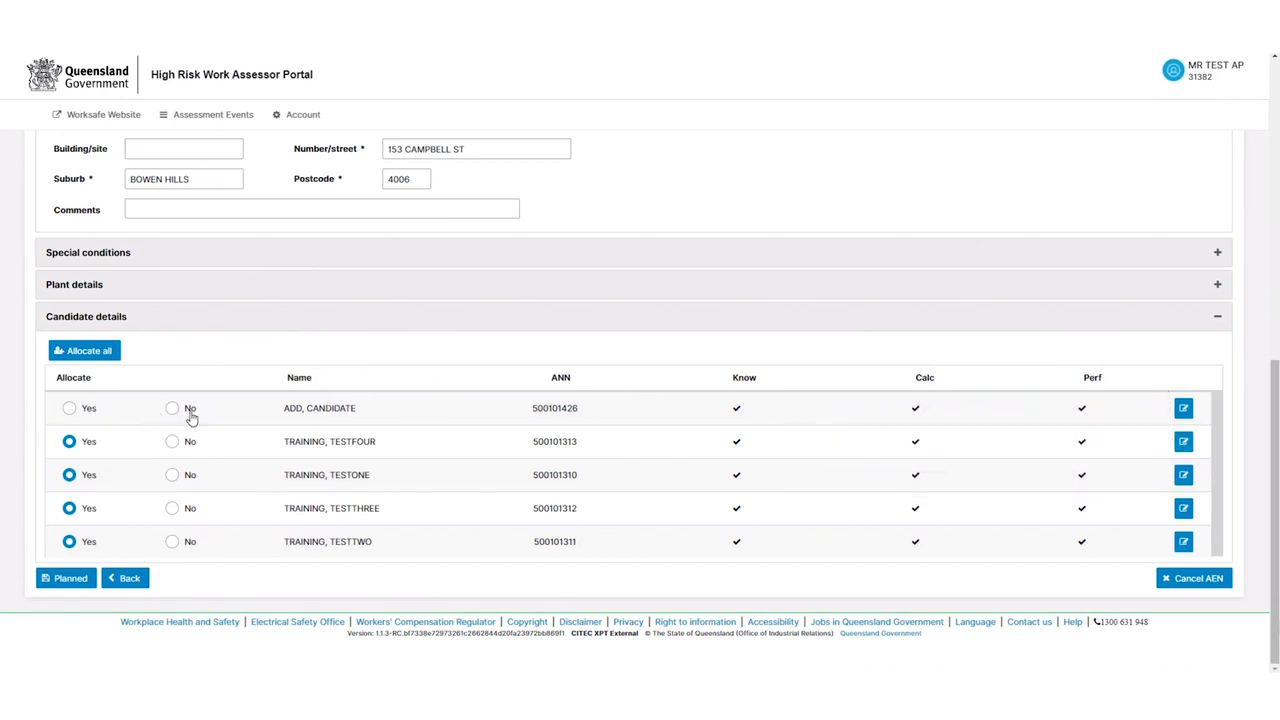
pyautogui.scroll(4, 240, 402)
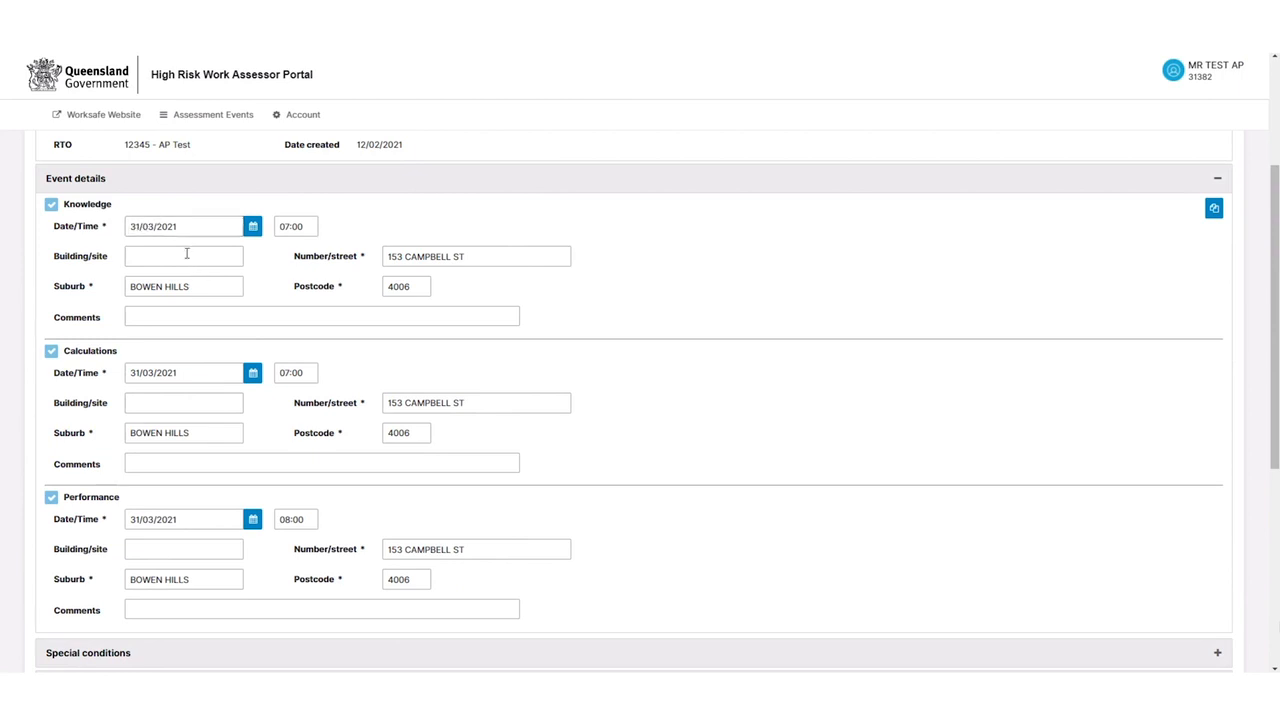
pyautogui.scroll(-4, 180, 400)
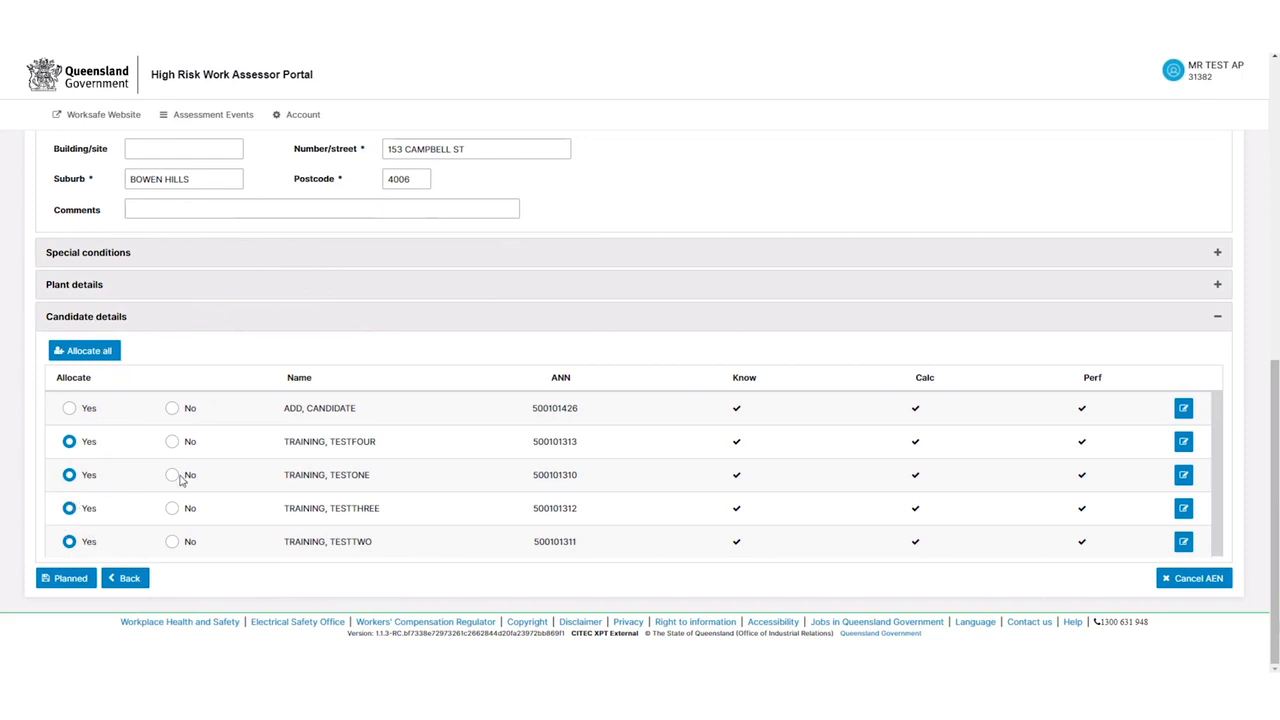
# Allocate the new candidate with Yes, then set AEN 100962 to Planned and confirm
pyautogui.click(69, 408)
pyautogui.click(71, 580)
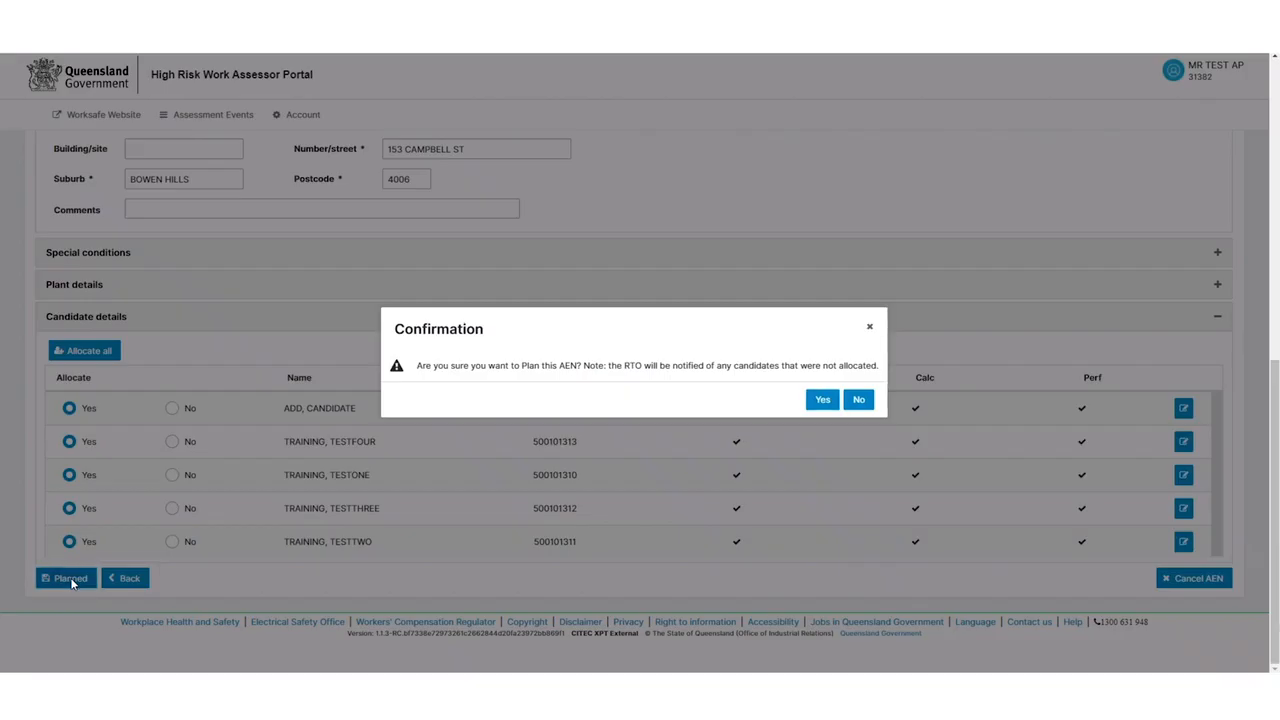
pyautogui.click(822, 400)
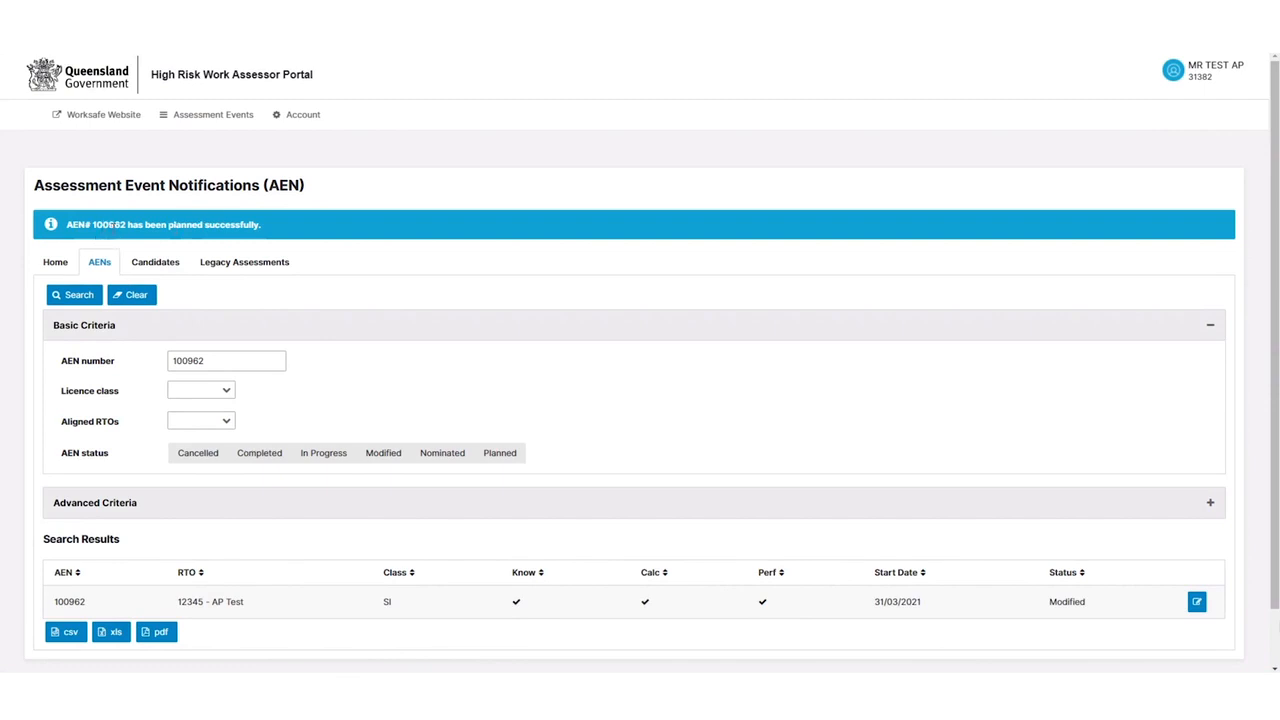
# Reopen AEN 100962 to verify status Planned and all five candidates allocated, then go back
pyautogui.click(79, 300)
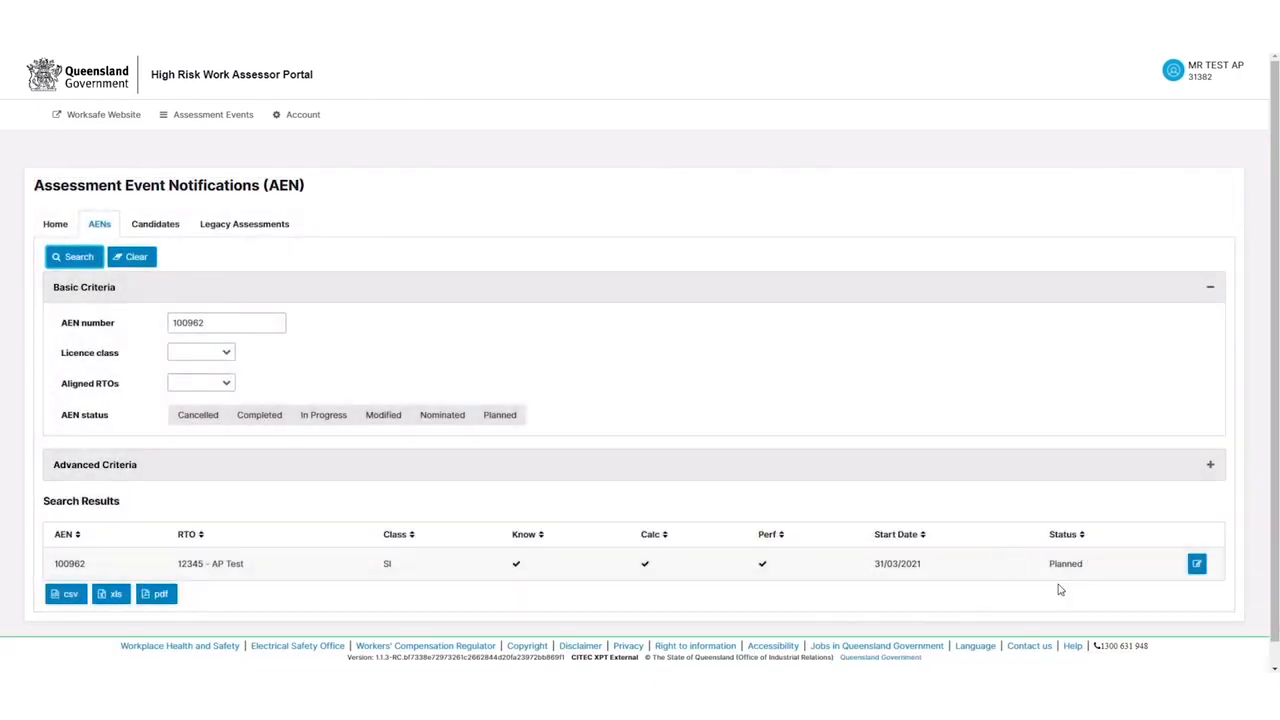
pyautogui.click(1196, 565)
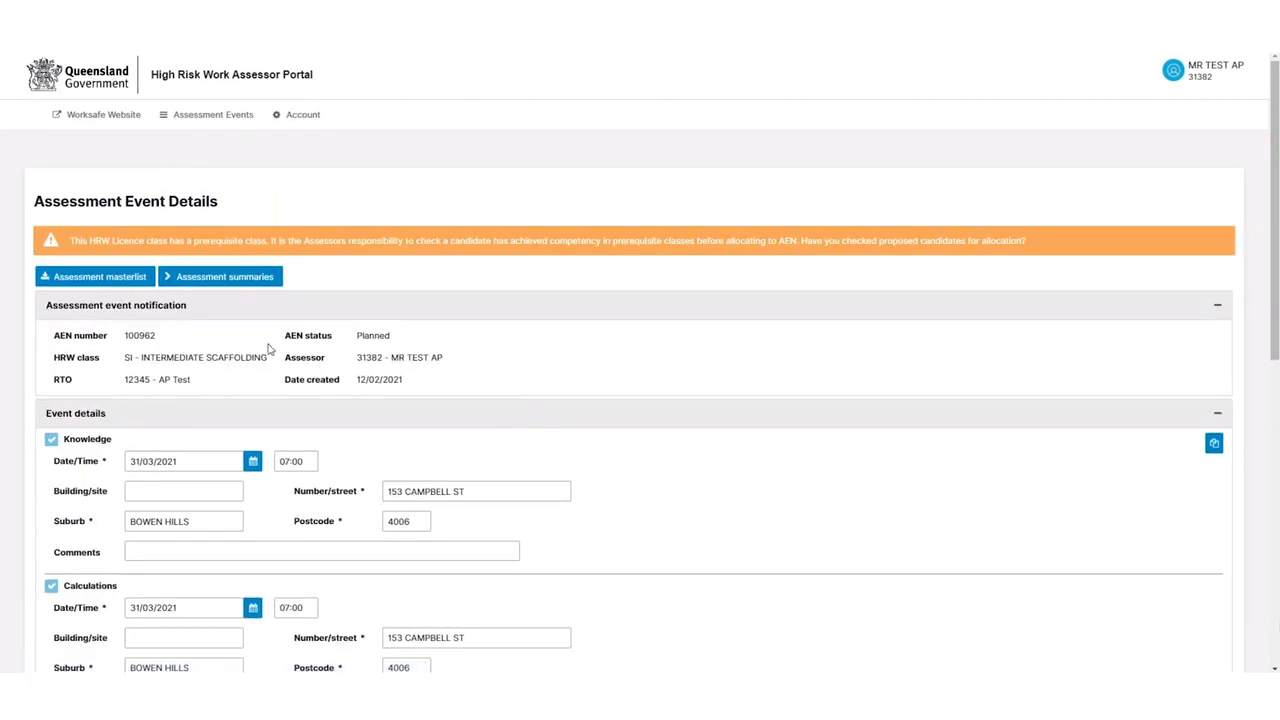
pyautogui.scroll(-2, 214, 346)
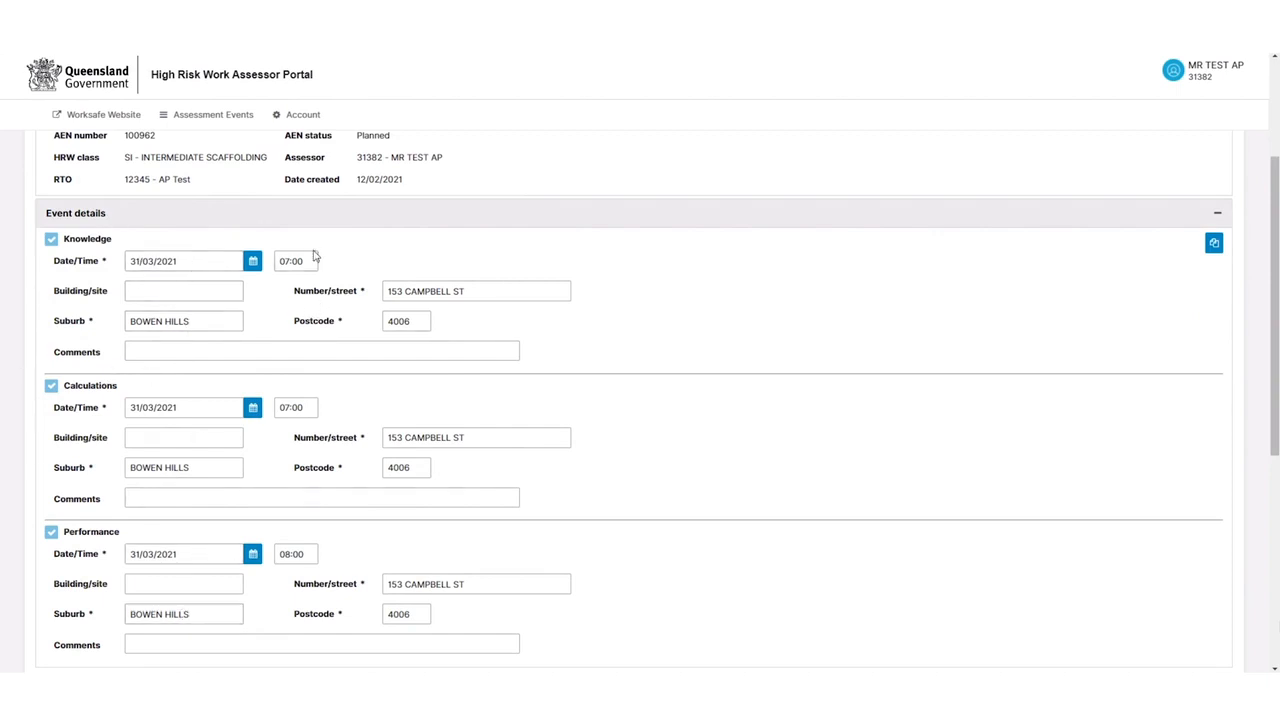
pyautogui.scroll(2, 423, 274)
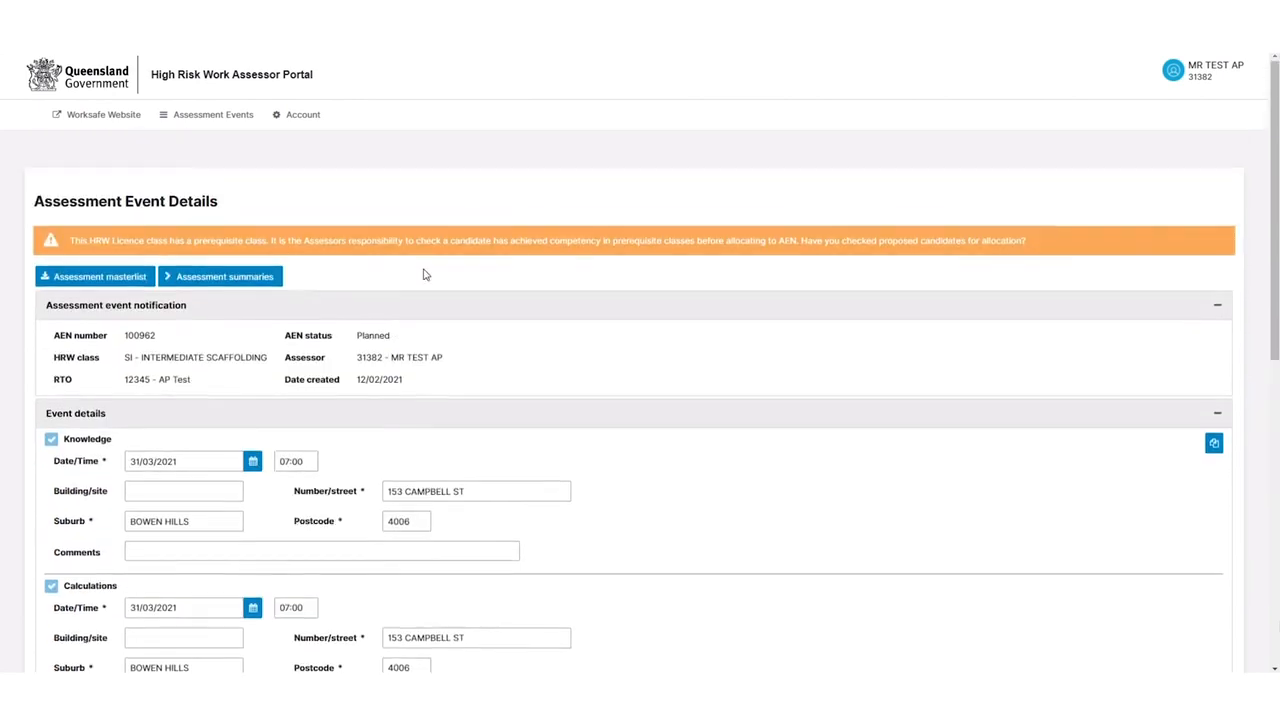
pyautogui.scroll(-1, 280, 368)
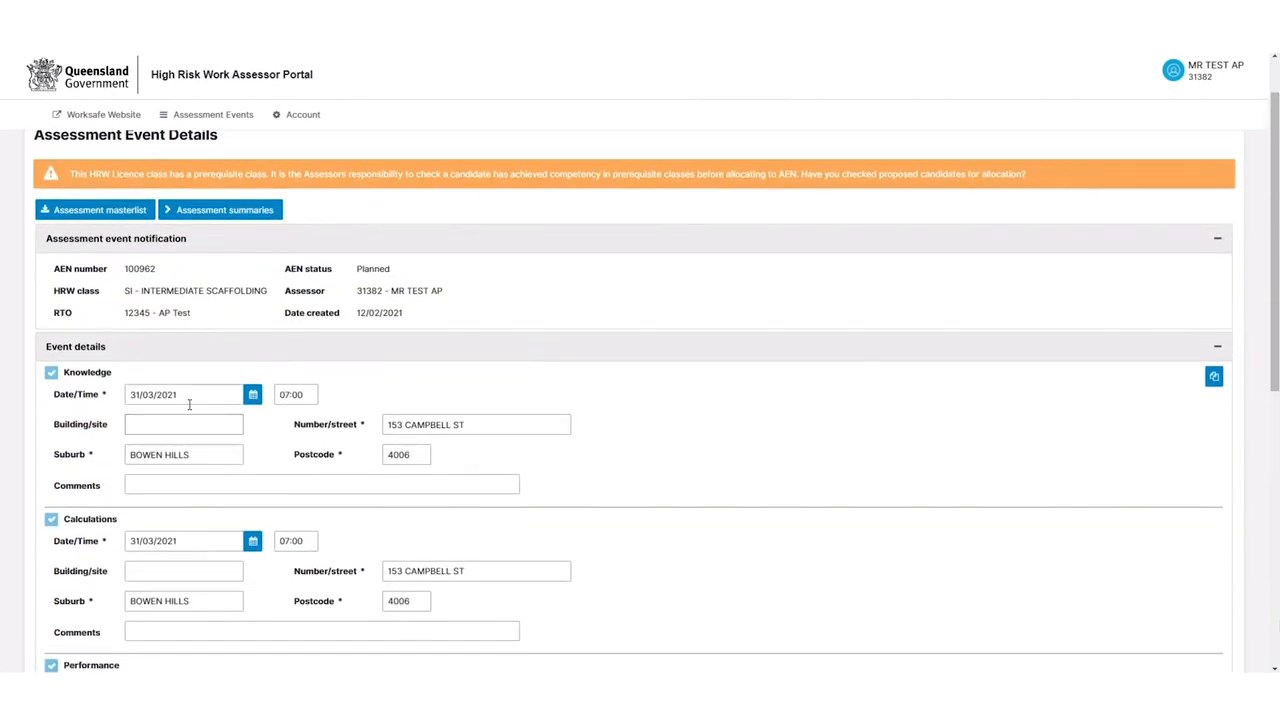
pyautogui.scroll(-1, 130, 410)
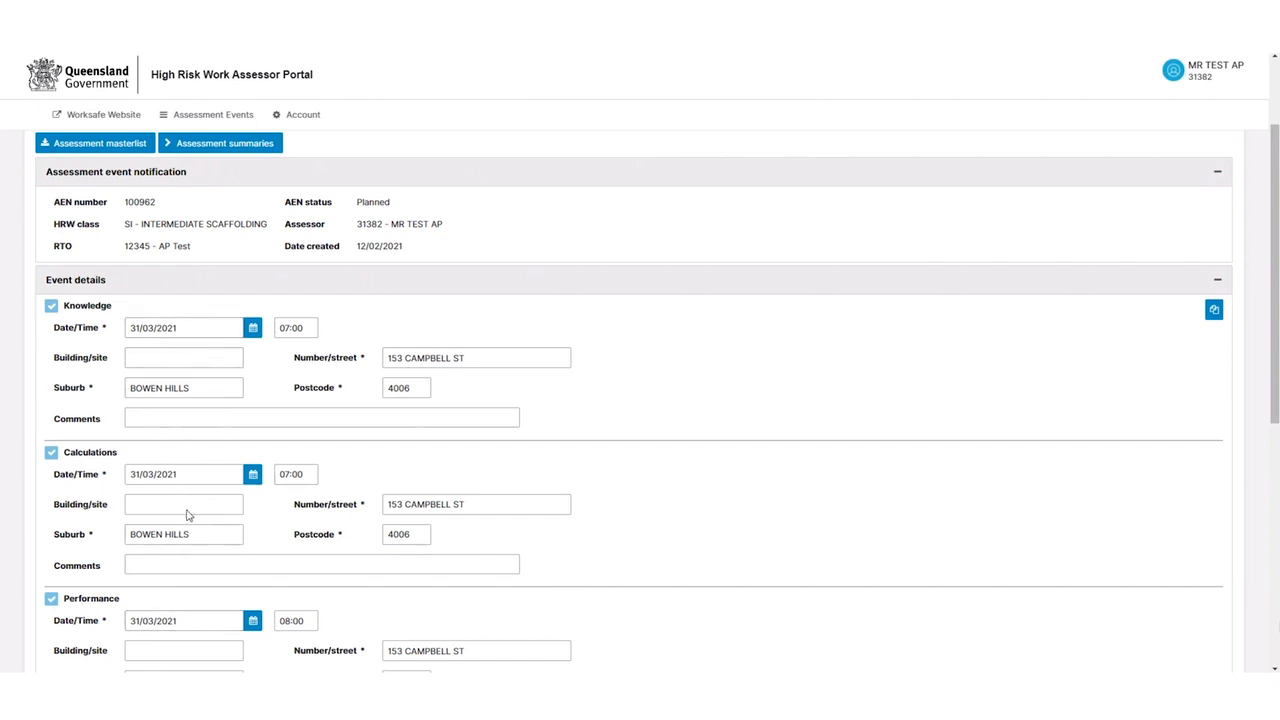
pyautogui.scroll(-1, 331, 423)
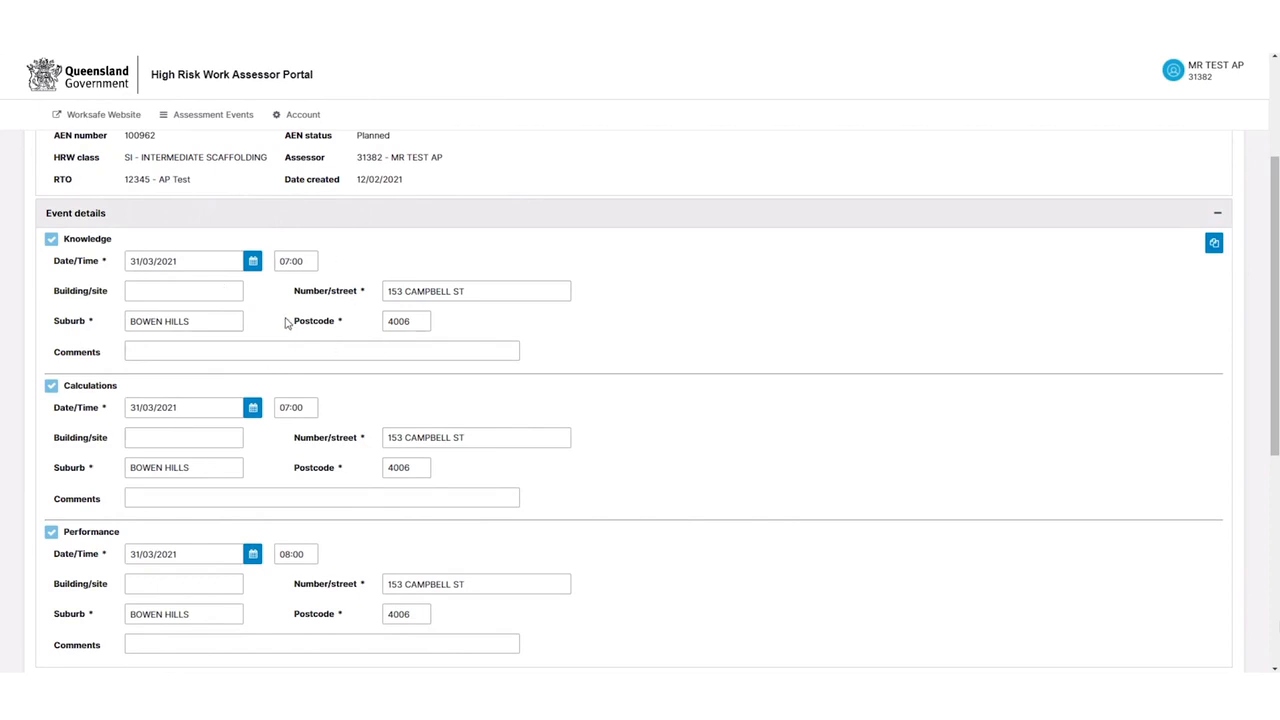
pyautogui.scroll(1, 300, 320)
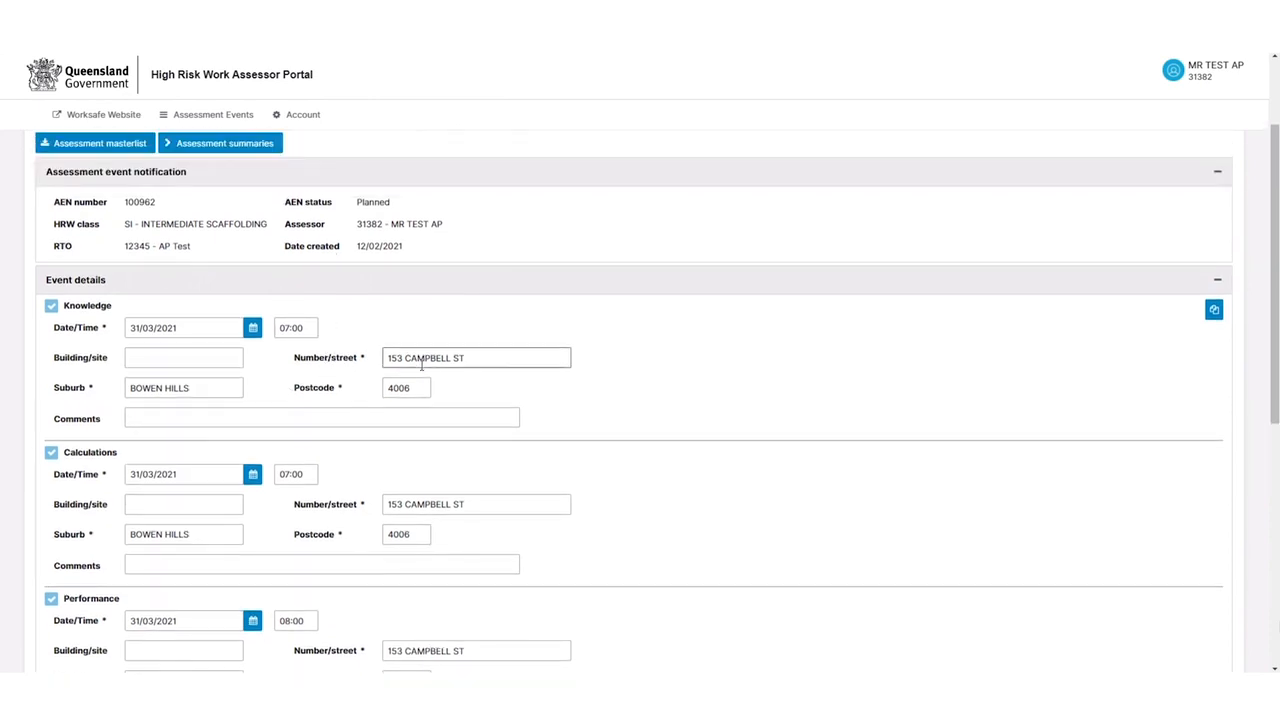
pyautogui.scroll(-4, 374, 350)
pyautogui.scroll(-1, 378, 350)
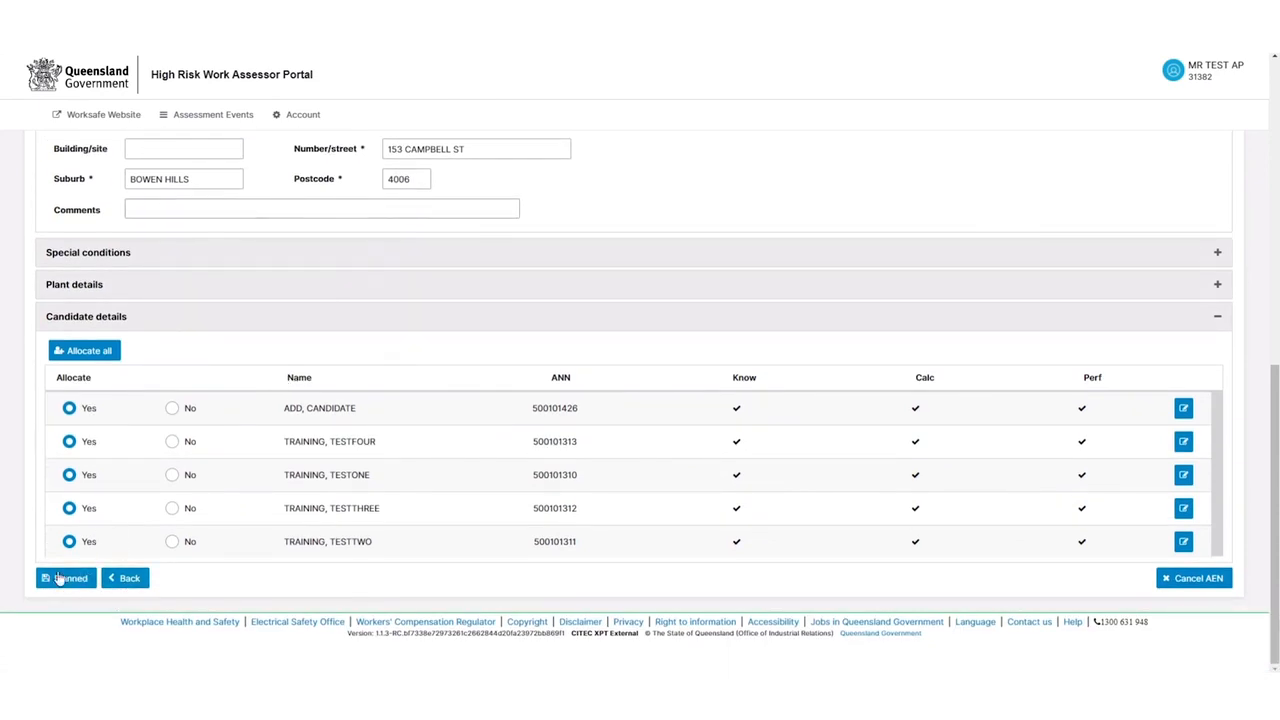
pyautogui.click(127, 587)
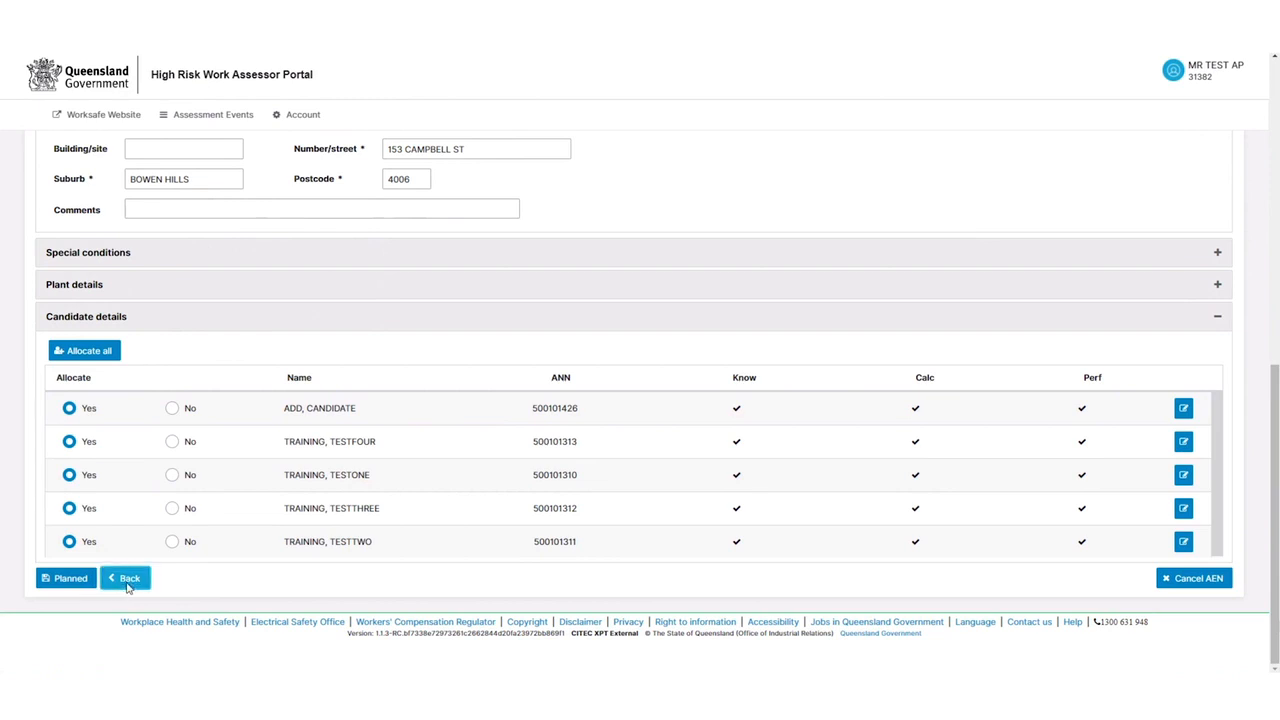